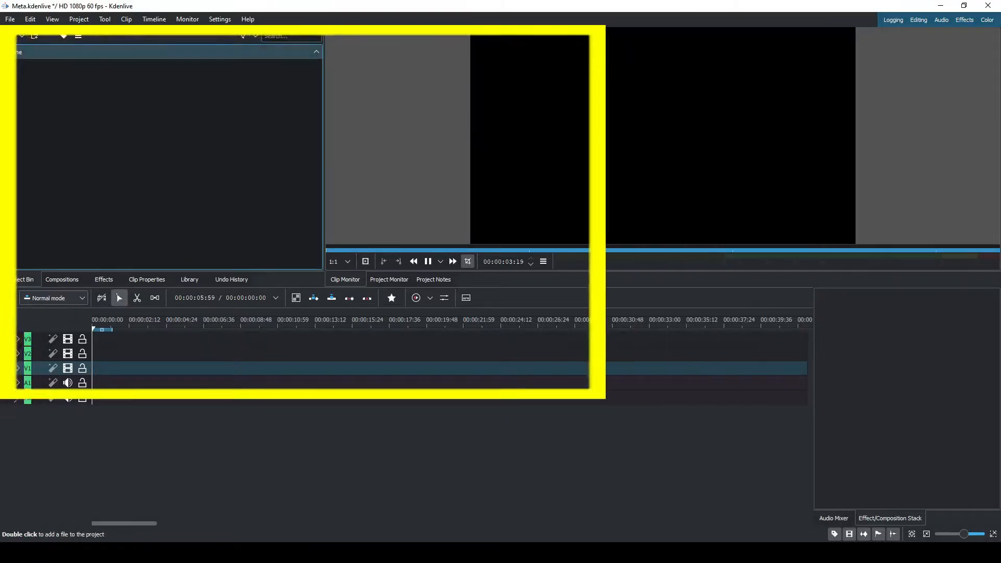
Import 1.png through 5.png, Point5.png and Spinning6.webm from the Numbers folder into the project bin.
{"action": "left_click", "coordinate": [9, 35]}
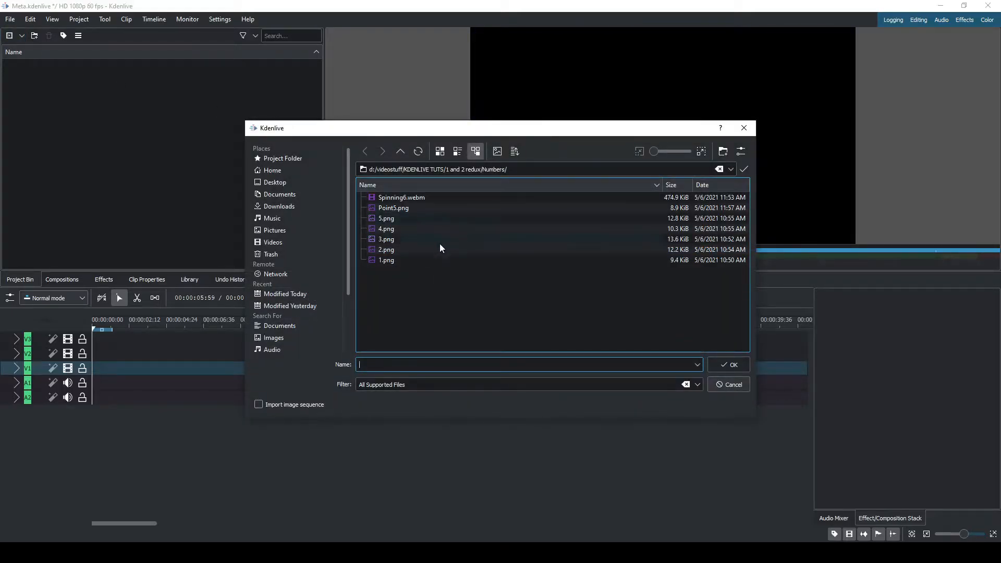
{"action": "left_click", "coordinate": [418, 259]}
{"action": "left_click", "coordinate": [417, 197], "text": "shift"}
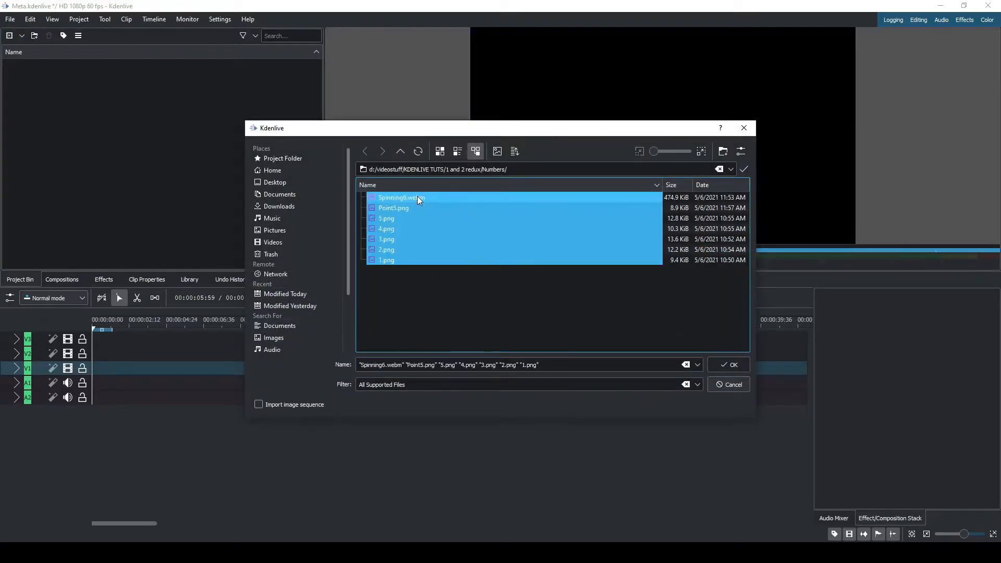
{"action": "left_click", "coordinate": [730, 365]}
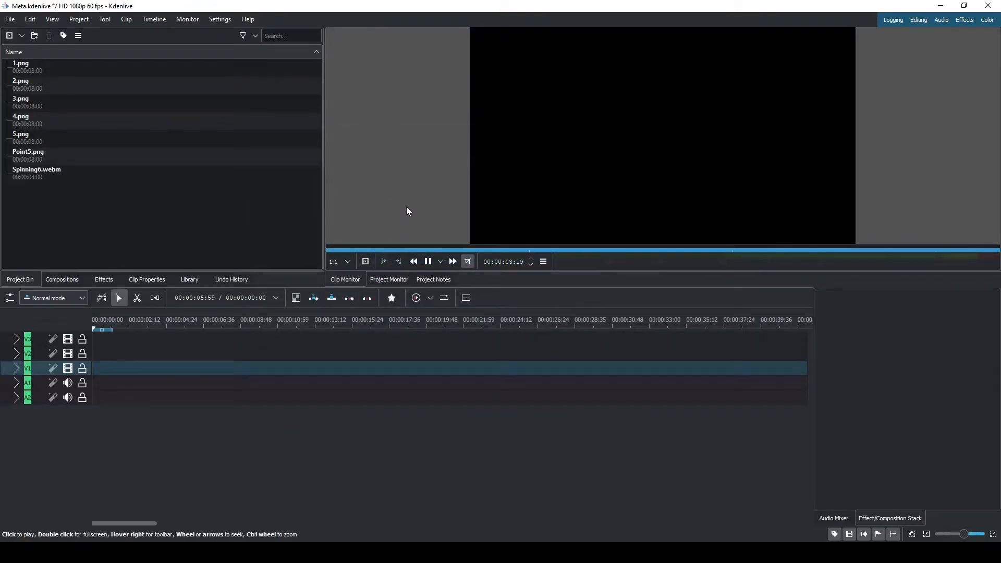
{"action": "left_click", "coordinate": [406, 207]}
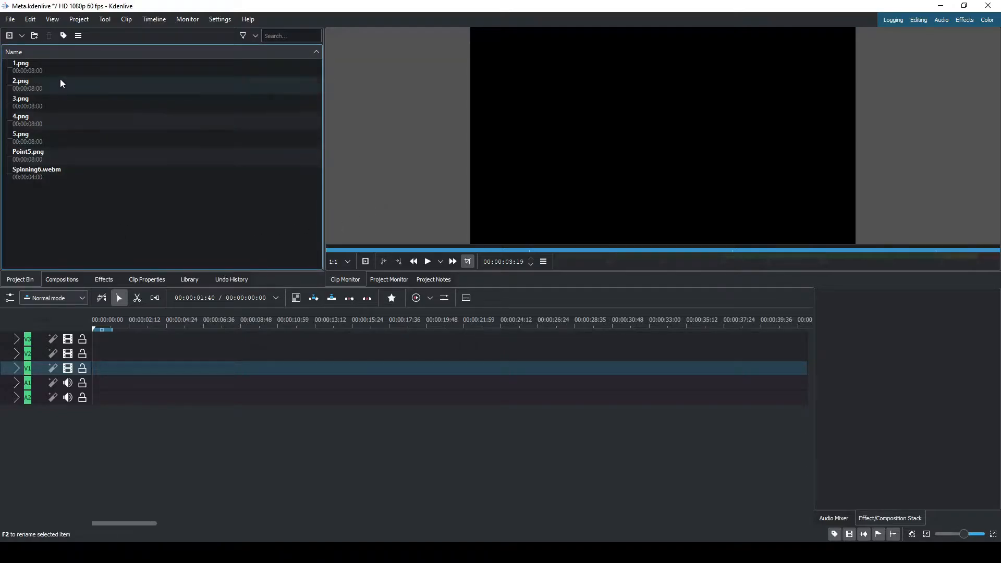
Place 1.png at the very start of video track V1 and return the playhead to the beginning.
{"action": "left_click", "coordinate": [61, 65]}
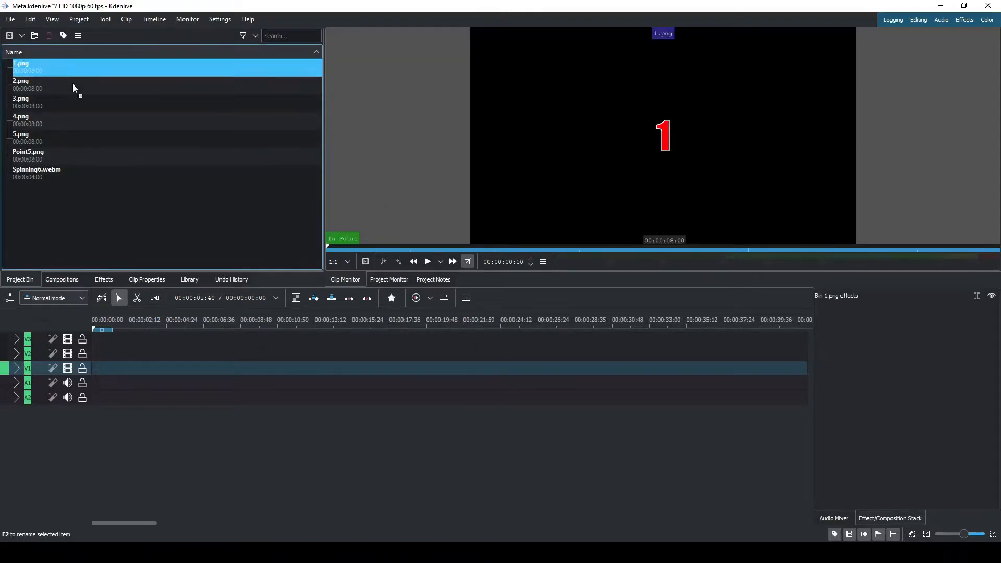
{"action": "left_click_drag", "start_coordinate": [114, 313], "coordinate": [94, 371]}
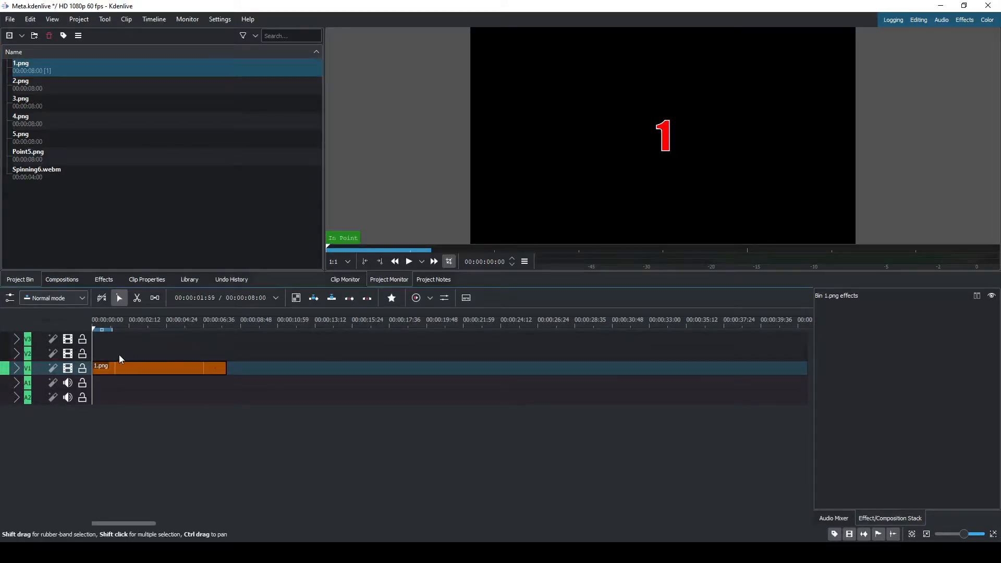
{"action": "mouse_move", "coordinate": [98, 348]}
{"action": "left_mouse_down"}
{"action": "mouse_move", "coordinate": [223, 349]}
{"action": "mouse_move", "coordinate": [93, 350]}
{"action": "left_mouse_up"}
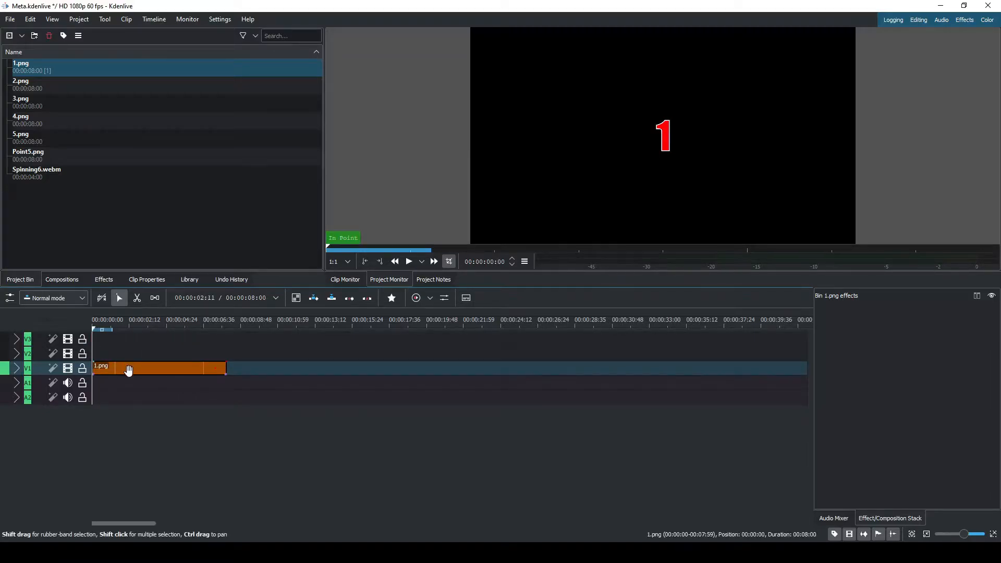
Set the duration of the 1.png clip on V1 to 5 seconds and return the playhead to the start.
{"action": "right_click", "coordinate": [129, 371]}
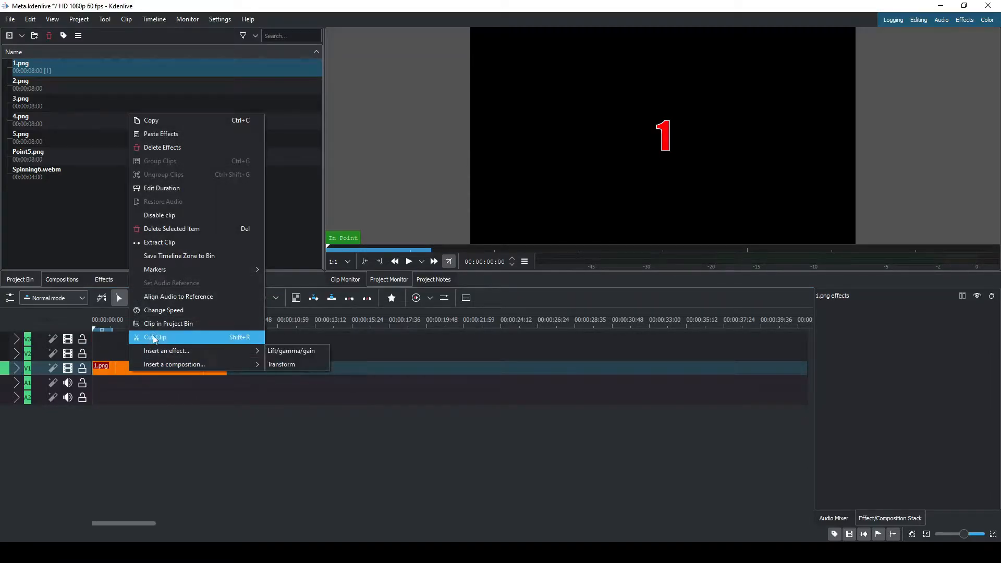
{"action": "left_click", "coordinate": [188, 188]}
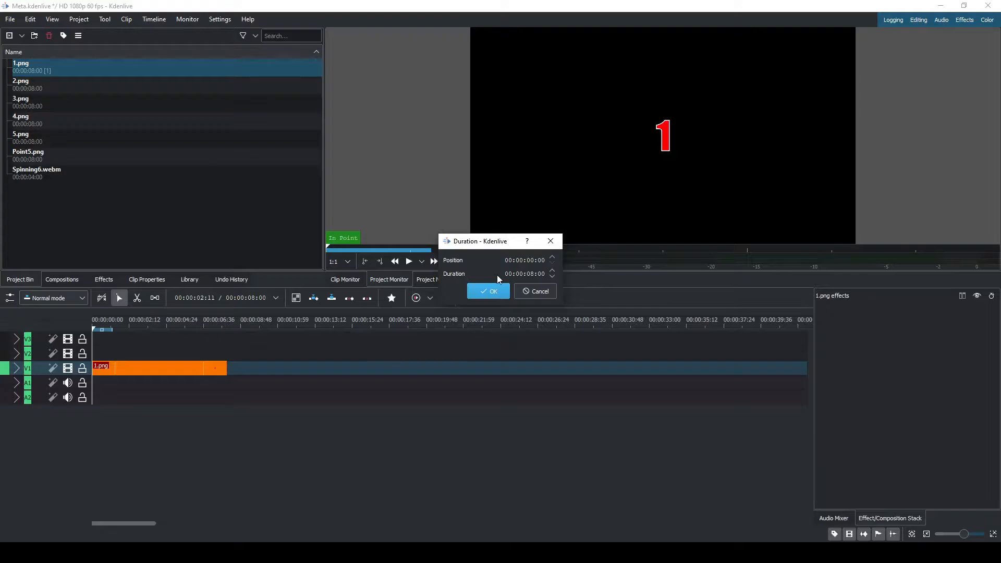
{"action": "double_click", "coordinate": [530, 274]}
{"action": "left_click", "coordinate": [502, 290]}
{"action": "left_click", "coordinate": [141, 353]}
{"action": "left_click_drag", "start_coordinate": [145, 351], "coordinate": [92, 349]}
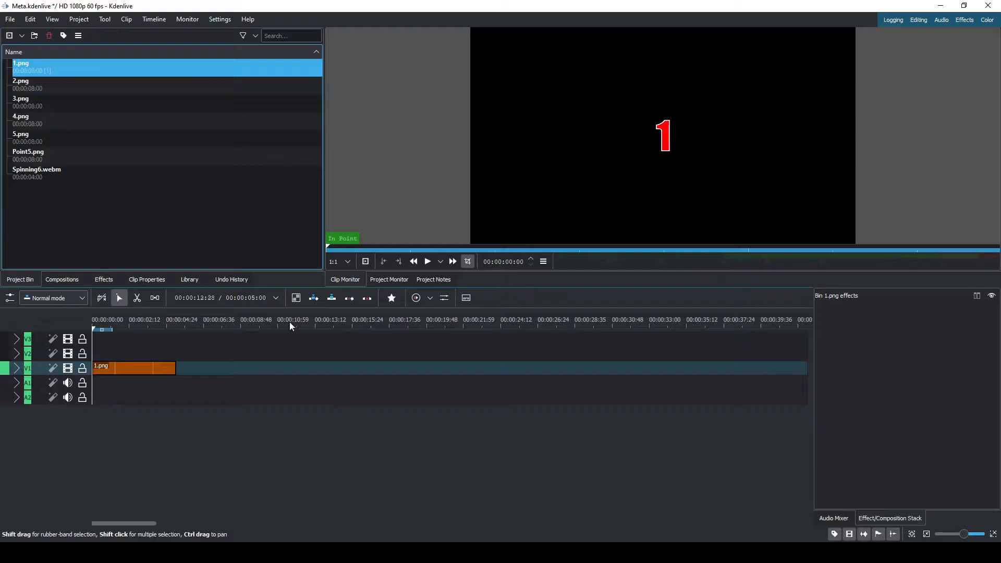
Place 2.png on track V1 directly after the 1.png clip and return the playhead to the start.
{"action": "left_click", "coordinate": [173, 91]}
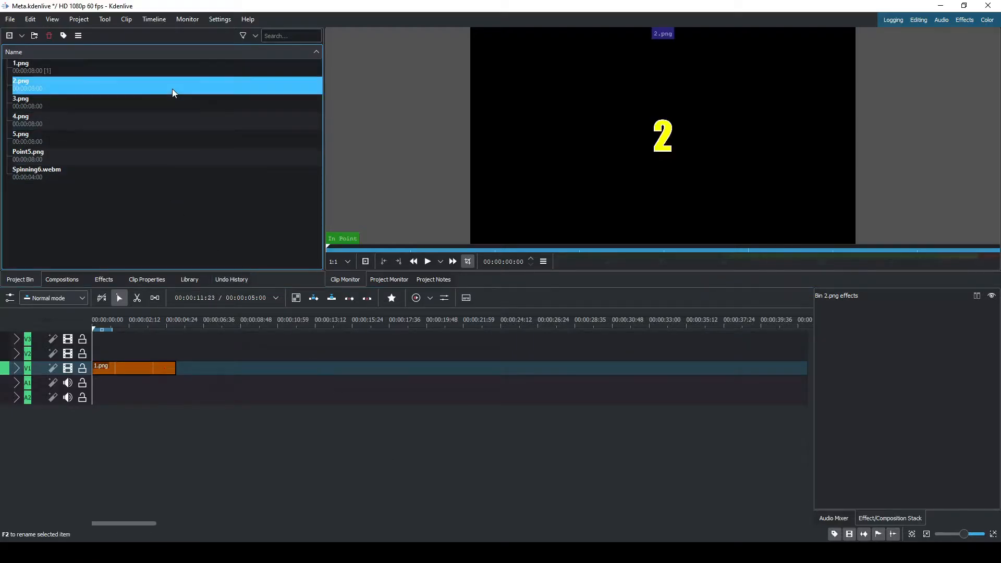
{"action": "left_click_drag", "start_coordinate": [110, 284], "coordinate": [144, 344]}
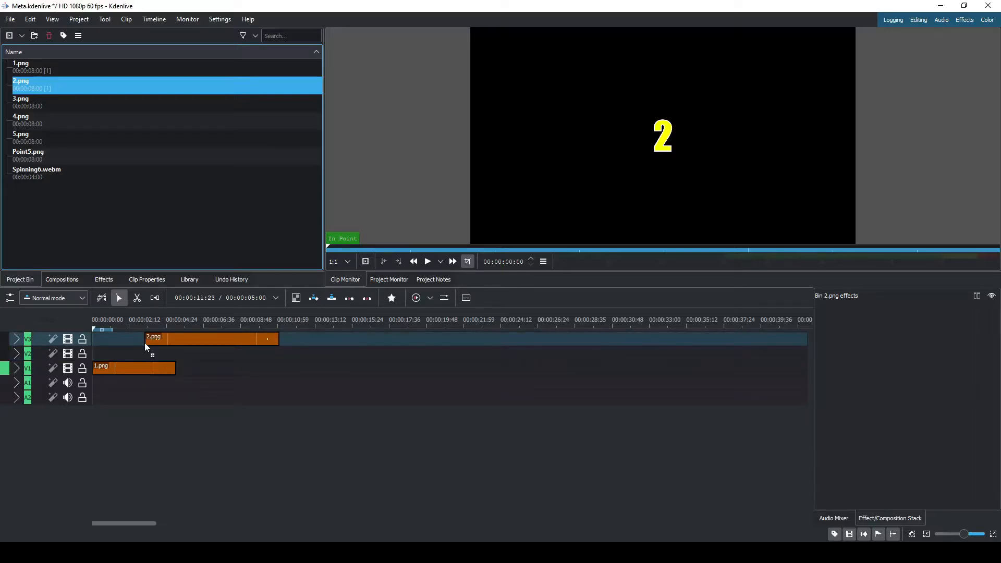
{"action": "left_click_drag", "start_coordinate": [144, 343], "coordinate": [182, 370]}
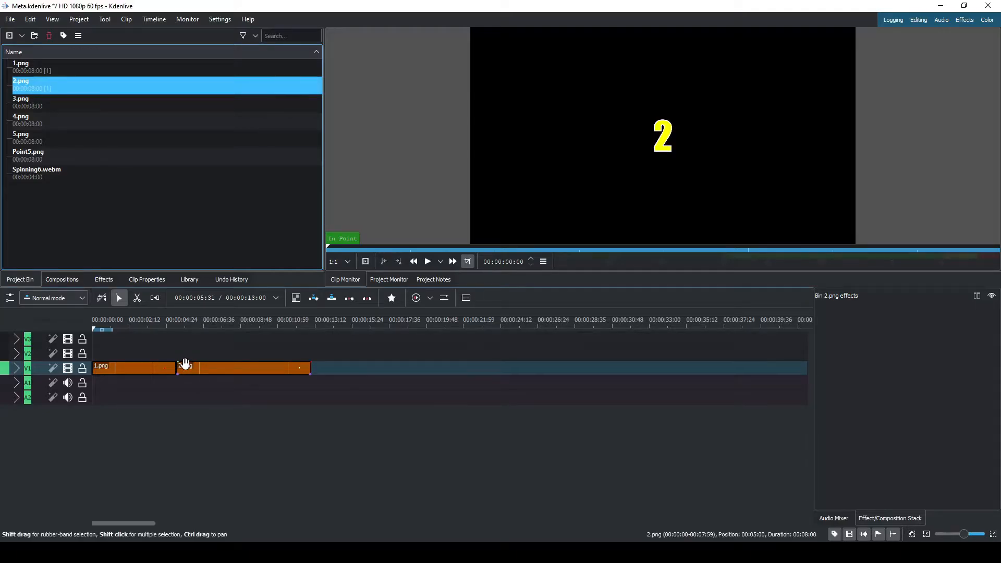
{"action": "left_click", "coordinate": [185, 363]}
{"action": "left_click", "coordinate": [118, 352]}
{"action": "left_click_drag", "start_coordinate": [127, 349], "coordinate": [88, 355]}
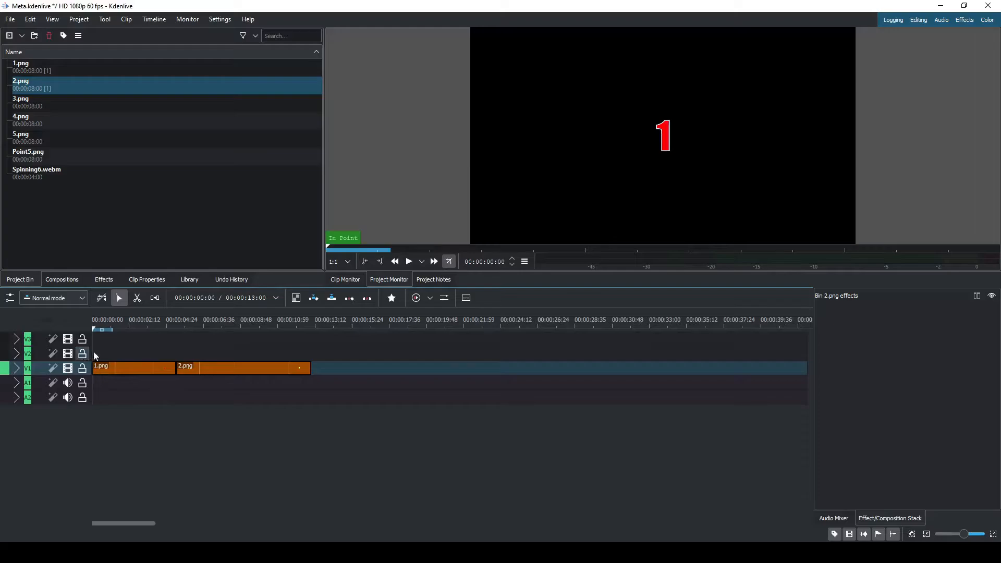
Check the duration settings of the 2.png clip and of the 1.png clip on V1.
{"action": "left_click", "coordinate": [215, 368]}
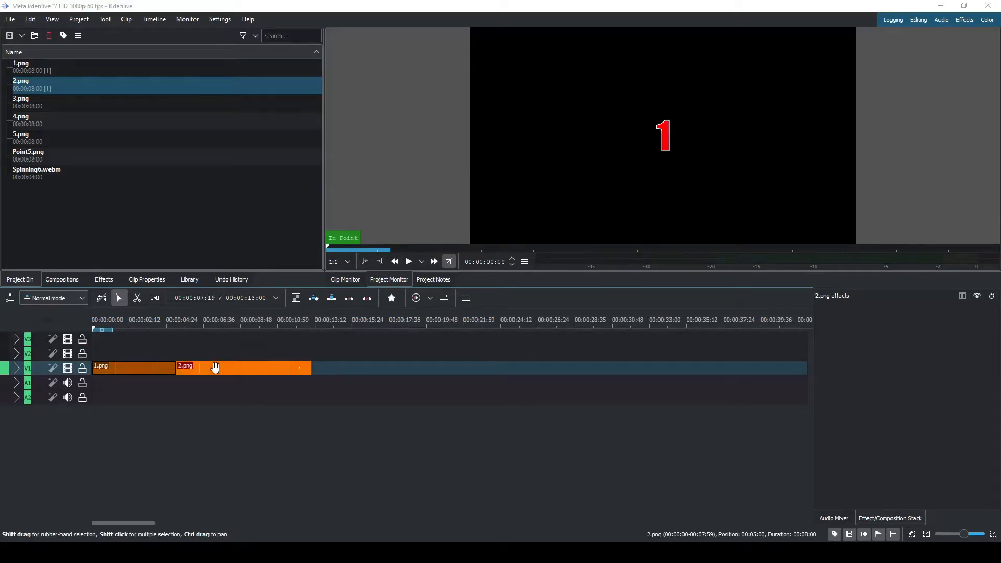
{"action": "double_click", "coordinate": [215, 367]}
{"action": "left_click", "coordinate": [488, 291]}
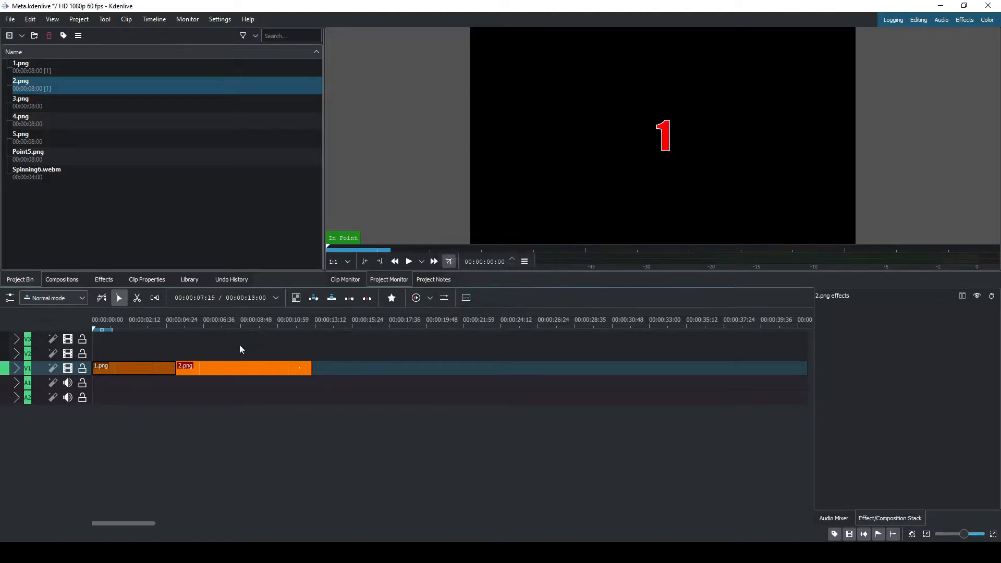
{"action": "left_click", "coordinate": [137, 365]}
{"action": "double_click", "coordinate": [137, 364]}
{"action": "left_click", "coordinate": [523, 289]}
Set the duration of the 2.png clip on V1 to 10 seconds.
{"action": "left_click", "coordinate": [248, 348]}
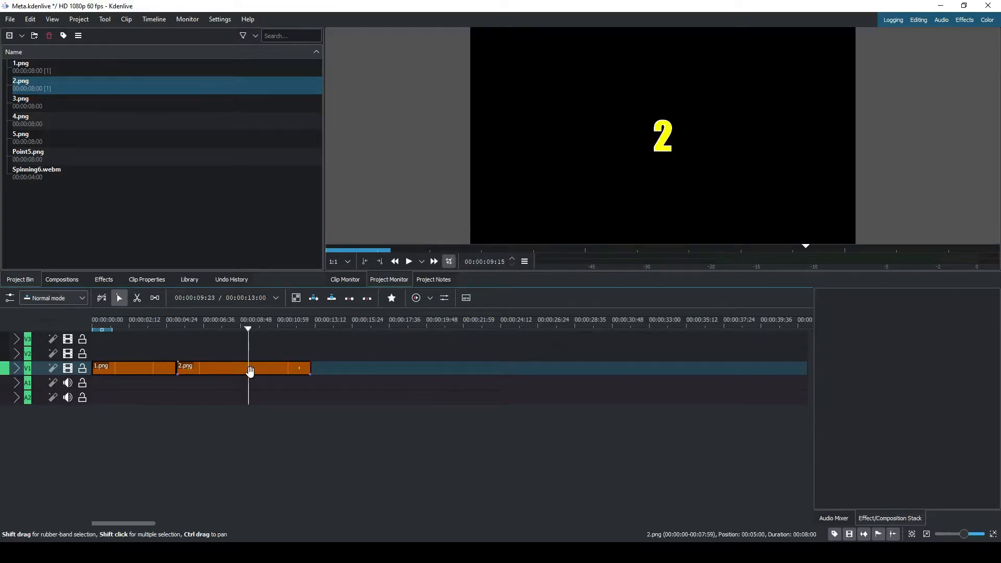
{"action": "right_click", "coordinate": [250, 371]}
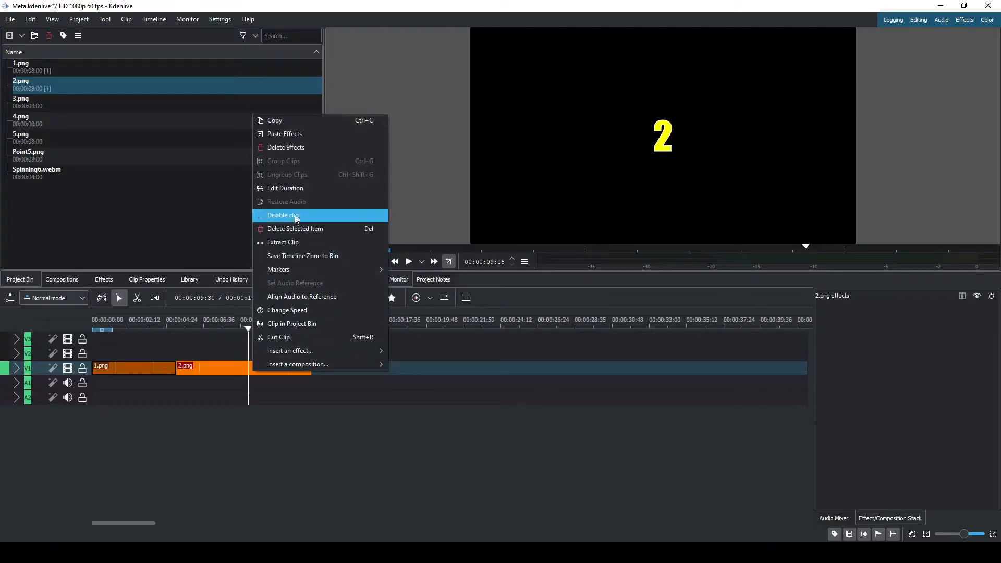
{"action": "left_click", "coordinate": [303, 189]}
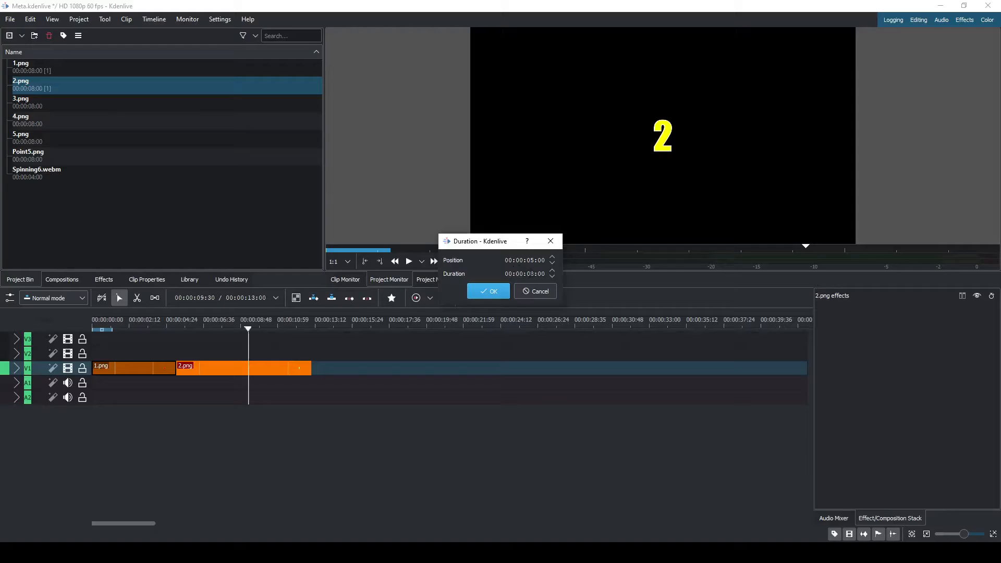
{"action": "left_click", "coordinate": [530, 273]}
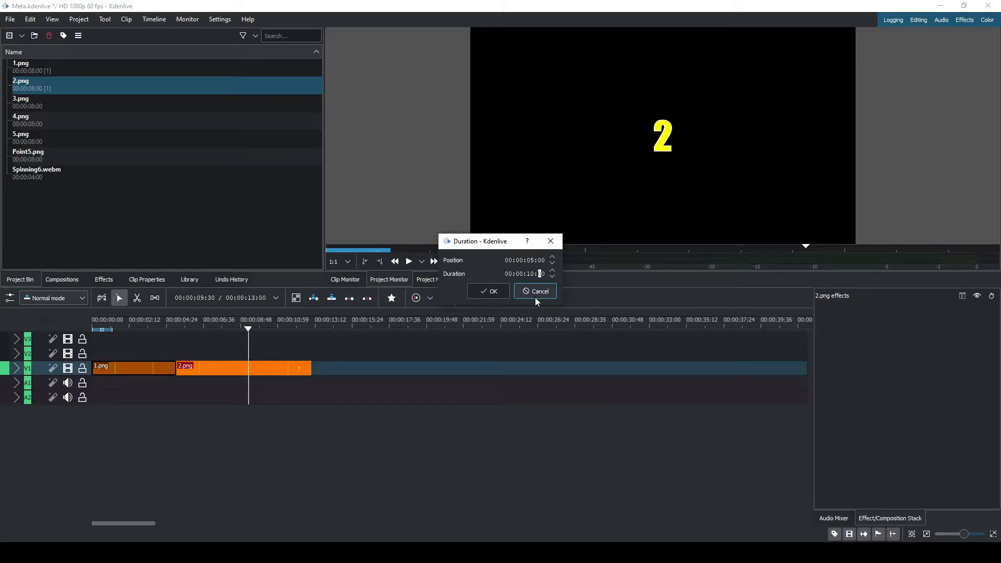
{"action": "left_click", "coordinate": [480, 292]}
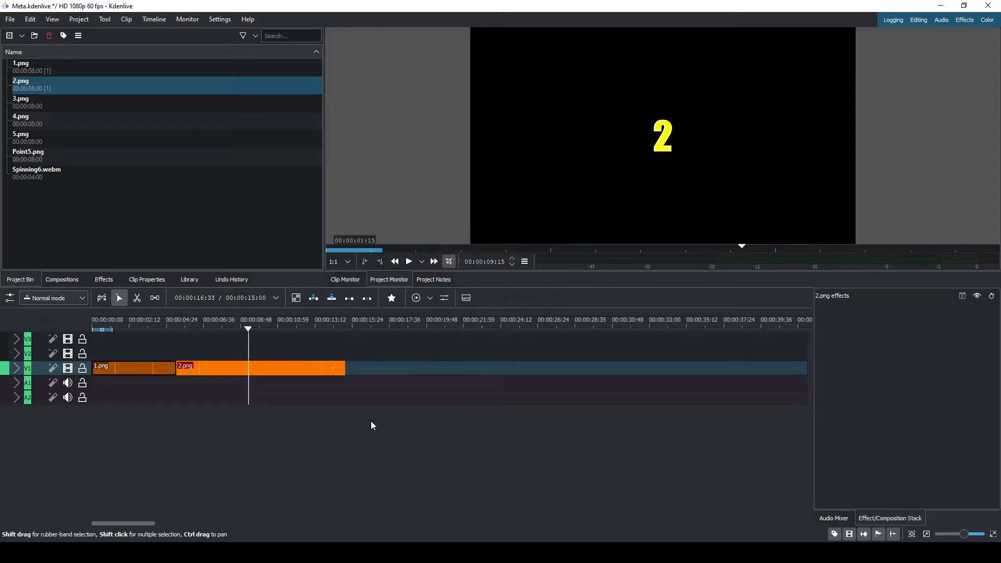
Place 3.png on track V1 at about 00:00:16:25, leaving a gap after the 2.png clip.
{"action": "left_click", "coordinate": [369, 408]}
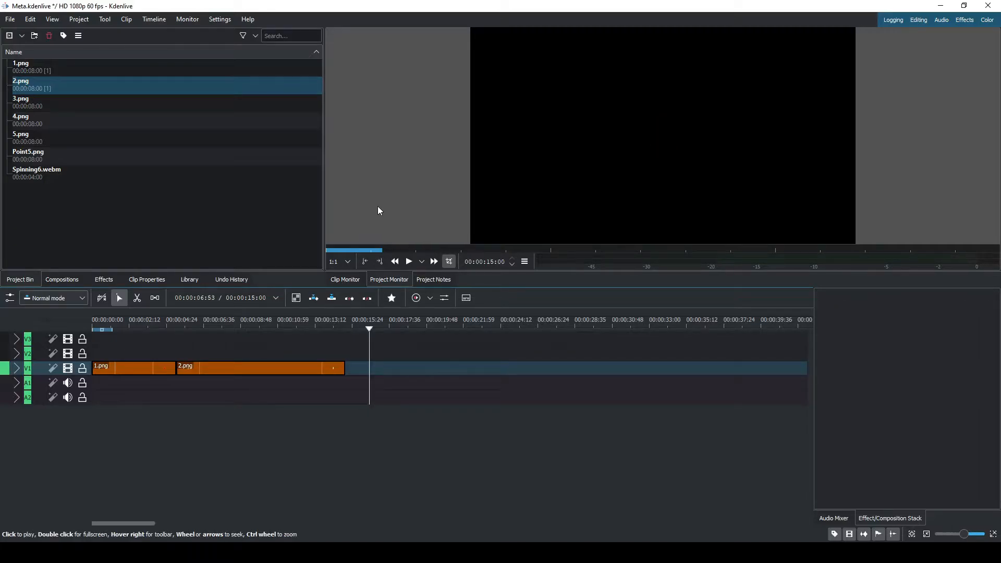
{"action": "left_click_drag", "start_coordinate": [27, 106], "coordinate": [373, 368]}
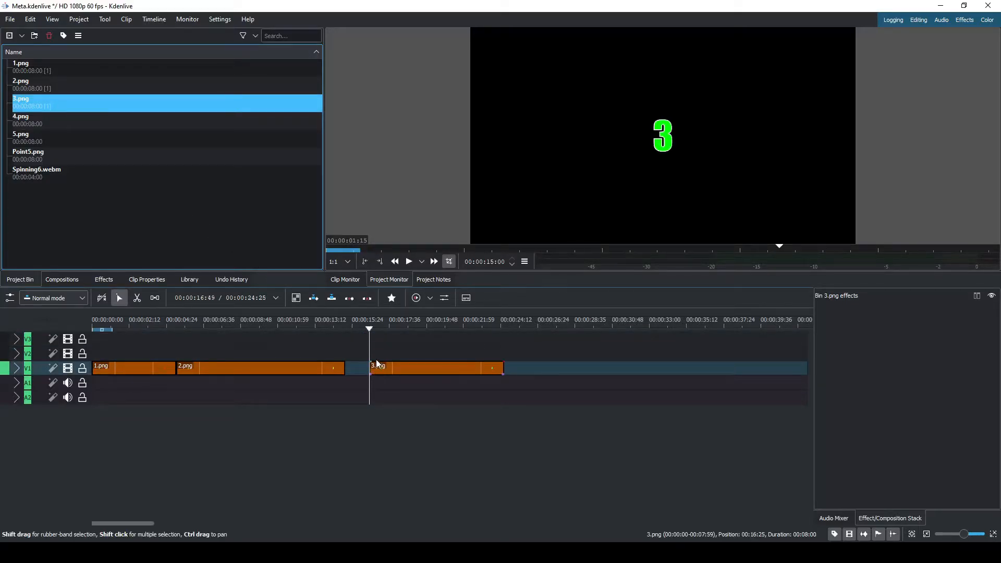
{"action": "left_click", "coordinate": [361, 348]}
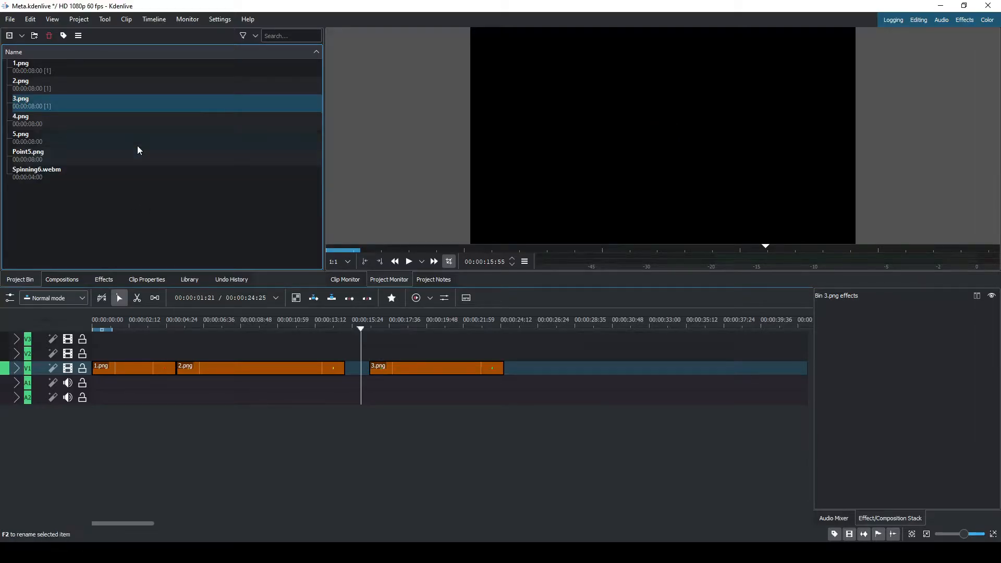
Add a second 3.png clip to V1 at about 00:00:25:56 and set its duration to 5 seconds.
{"action": "left_click_drag", "start_coordinate": [64, 101], "coordinate": [529, 365]}
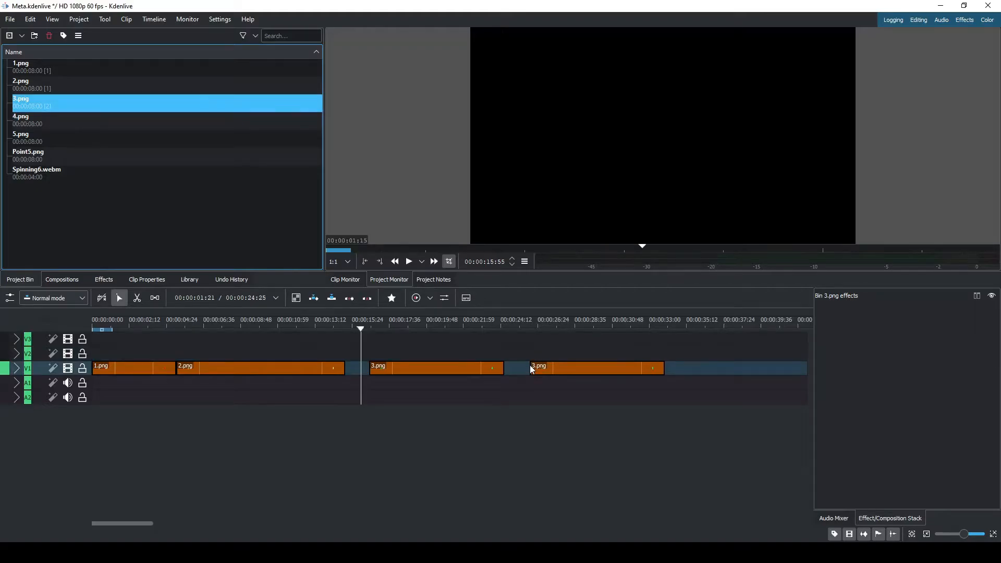
{"action": "left_click", "coordinate": [530, 351]}
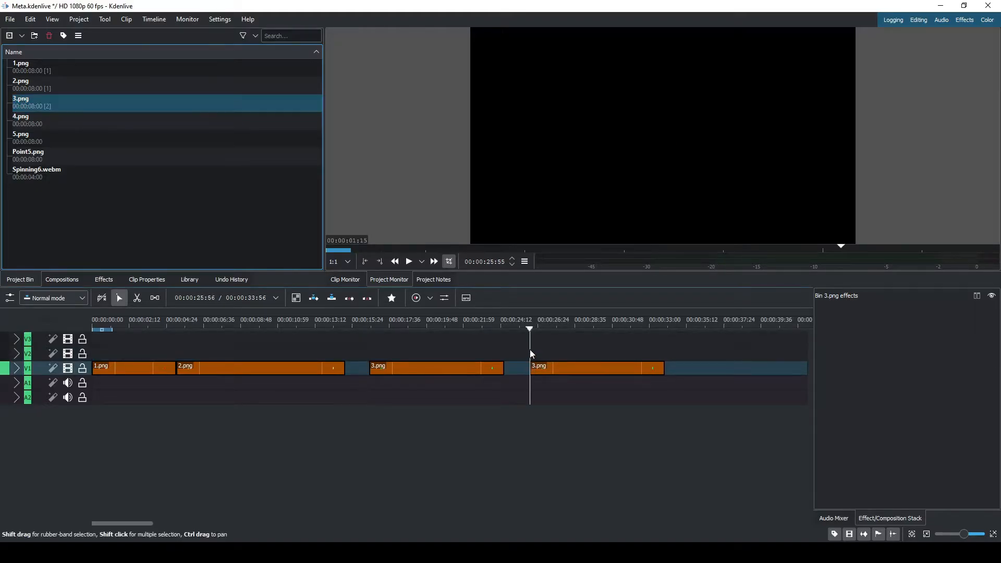
{"action": "double_click", "coordinate": [563, 373]}
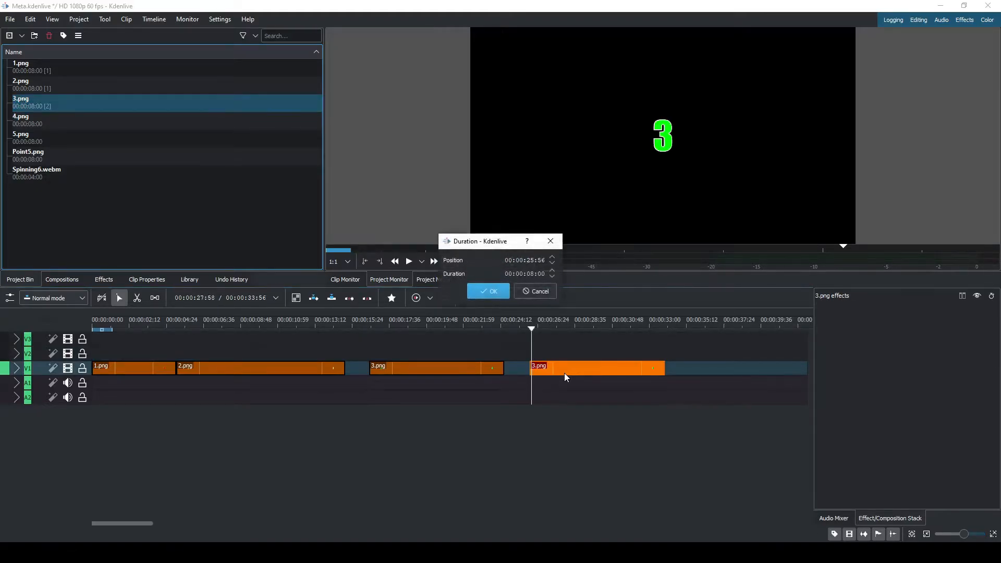
{"action": "left_click", "coordinate": [532, 274]}
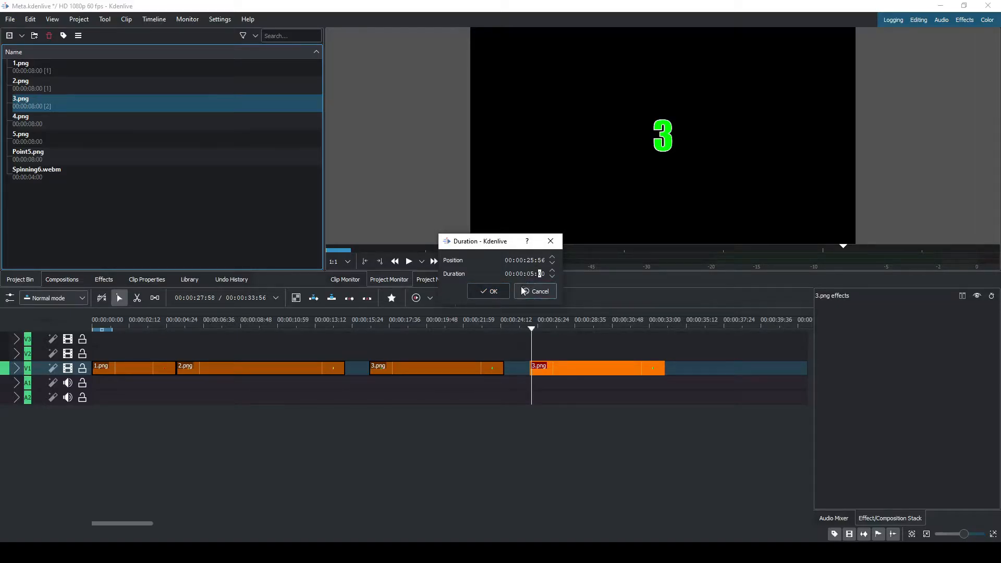
{"action": "left_click", "coordinate": [493, 290]}
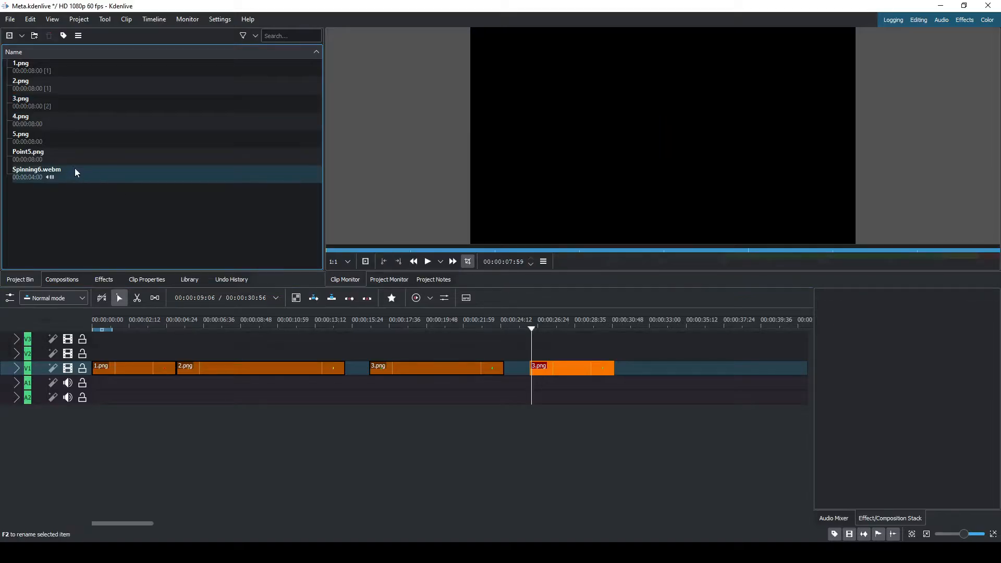
Place Point5.png on track V2 above the start of the second 3.png clip.
{"action": "left_click", "coordinate": [42, 154]}
{"action": "left_click", "coordinate": [37, 154]}
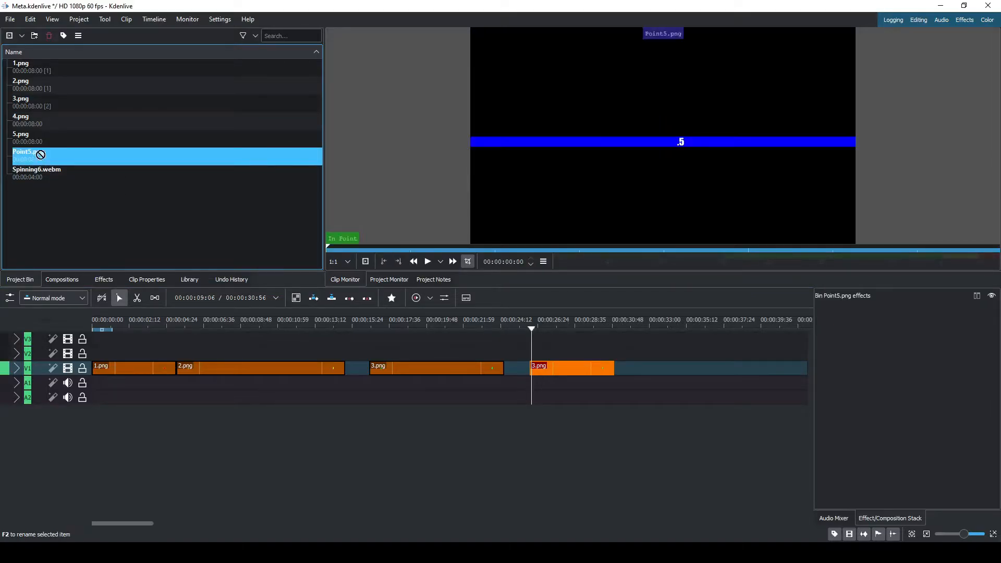
{"action": "left_click_drag", "start_coordinate": [510, 305], "coordinate": [535, 352]}
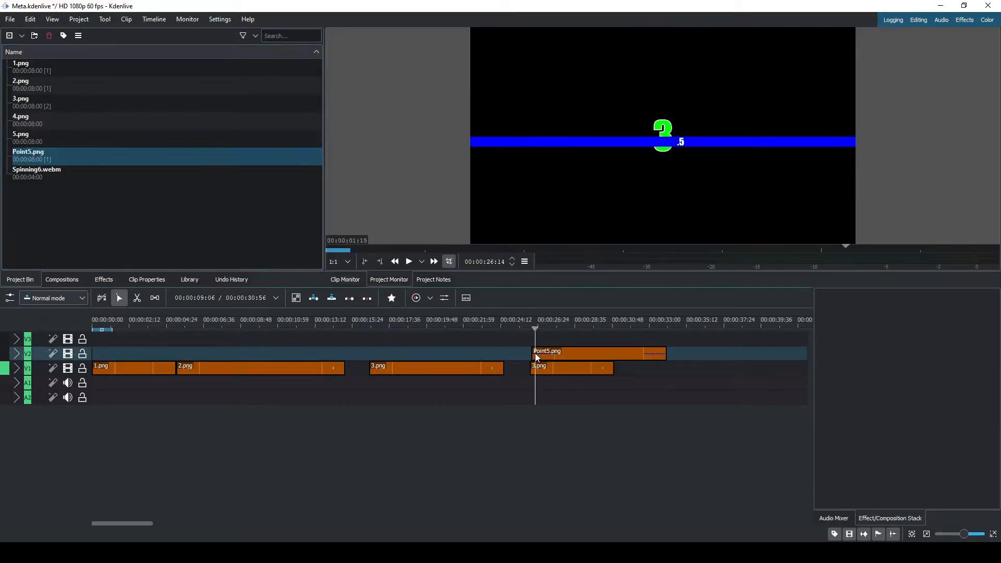
{"action": "left_click", "coordinate": [527, 352]}
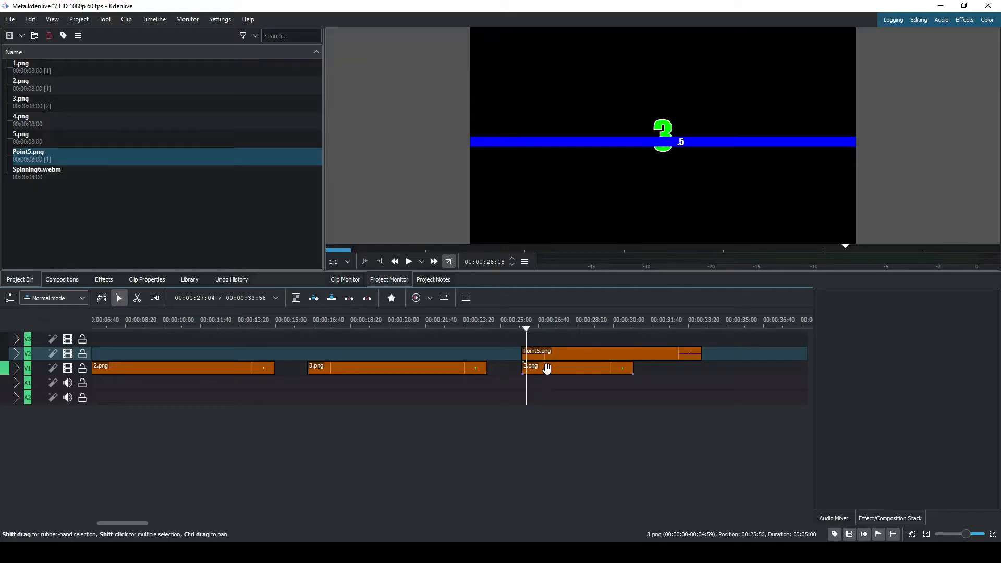
Rearrange the stacked clips so the second 3.png sits on V2 above Point5.png on V1, with both clips equally long.
{"action": "left_click", "coordinate": [546, 370]}
{"action": "left_click_drag", "start_coordinate": [546, 370], "coordinate": [548, 339]}
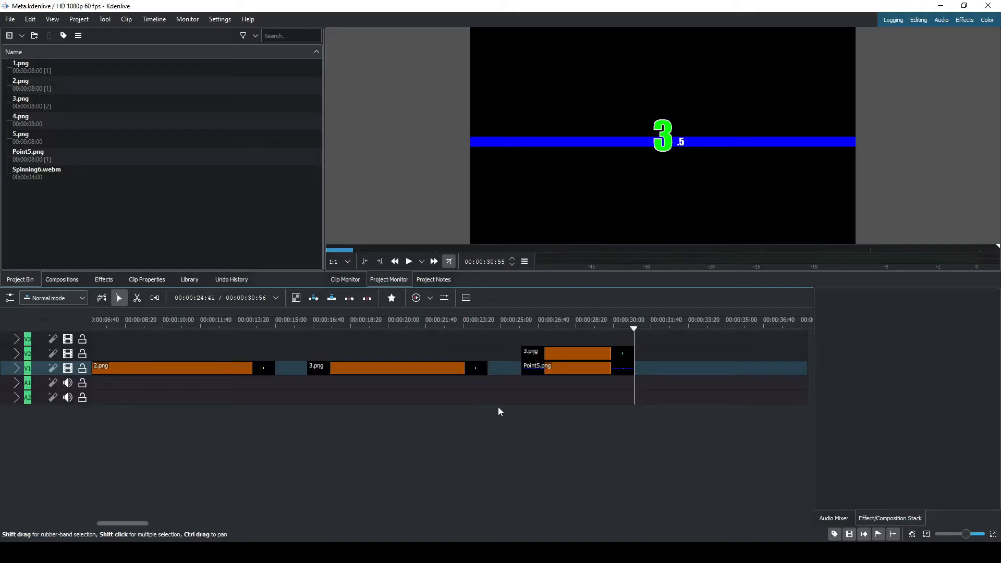
Try to remove the empty space before Point5.png on track V1 only.
{"action": "right_click", "coordinate": [505, 368]}
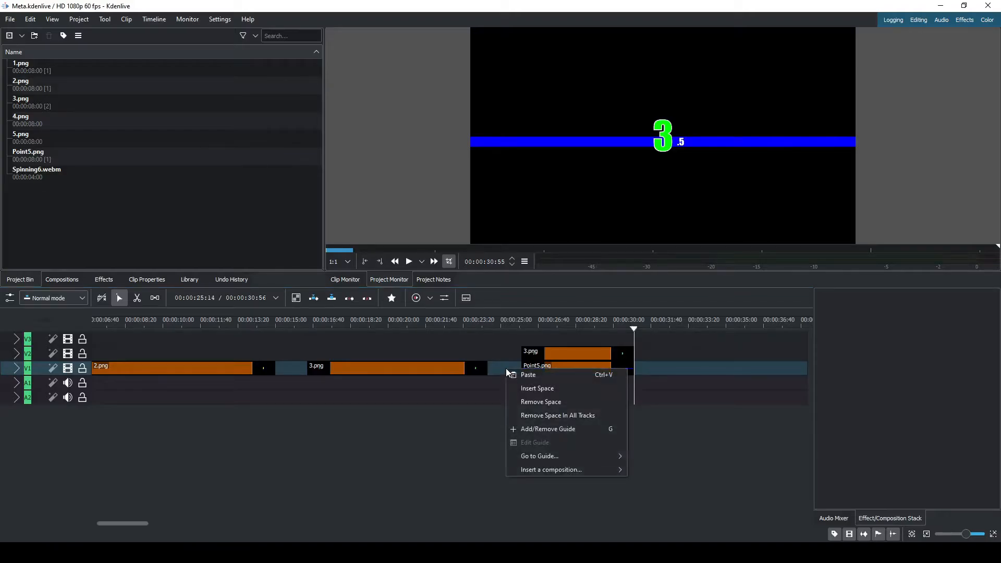
{"action": "left_click", "coordinate": [527, 405]}
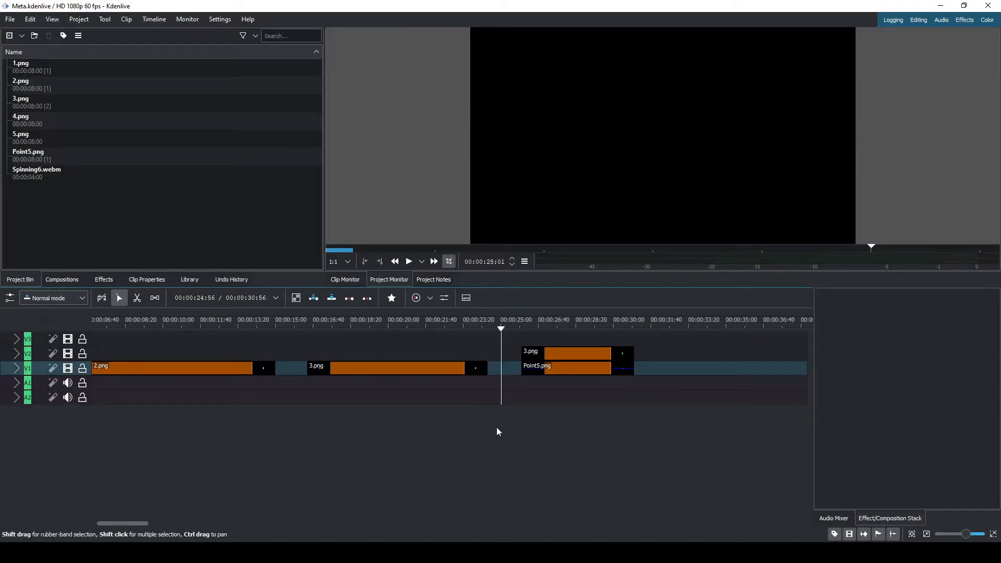
Move the stacked second 3.png and Point5.png clips together so they start directly at the end of the first 3.png.
{"action": "left_click", "coordinate": [568, 353]}
{"action": "left_click", "coordinate": [575, 369], "text": "shift"}
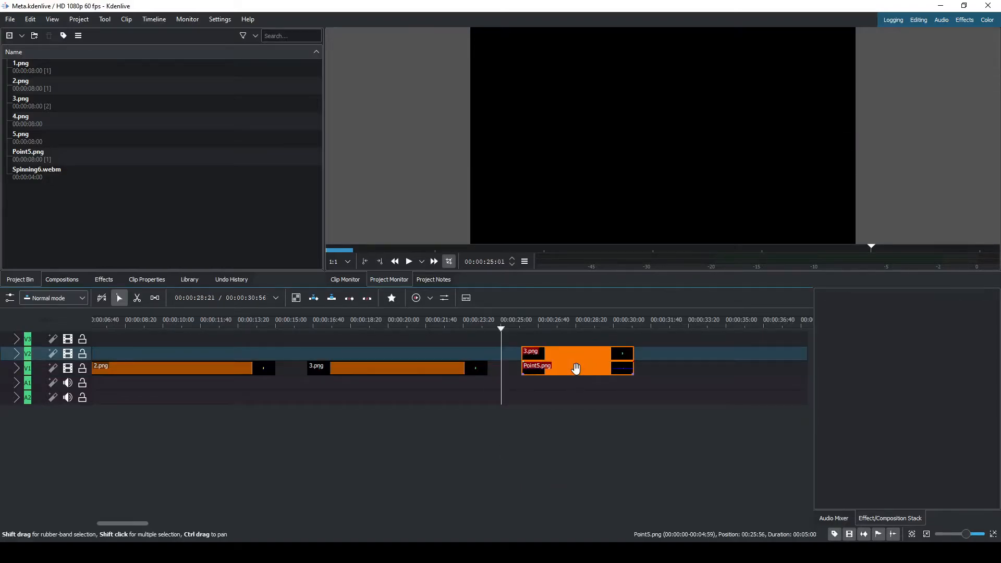
{"action": "left_click_drag", "start_coordinate": [575, 368], "coordinate": [541, 367]}
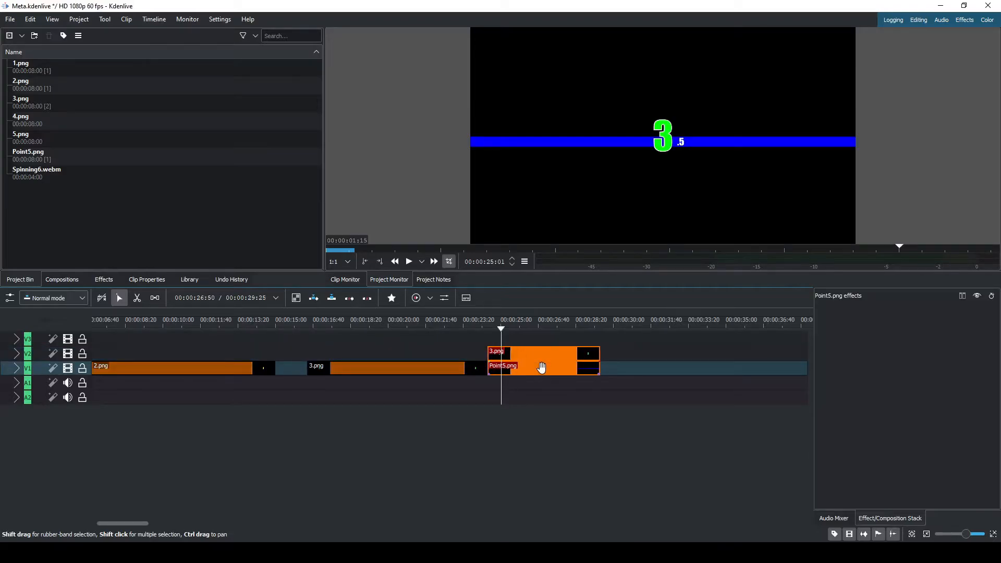
Move the first 3.png and the stacked 3.png and Point5.png clips together to close the gap after 2.png.
{"action": "left_click", "coordinate": [569, 389]}
{"action": "left_click_drag", "start_coordinate": [619, 397], "coordinate": [313, 348]}
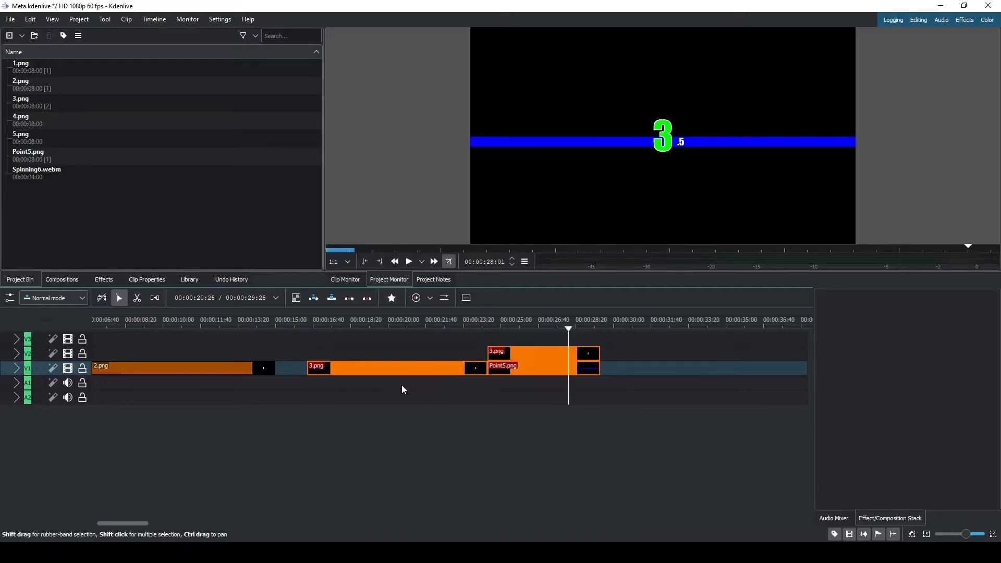
{"action": "left_click_drag", "start_coordinate": [408, 370], "coordinate": [380, 369]}
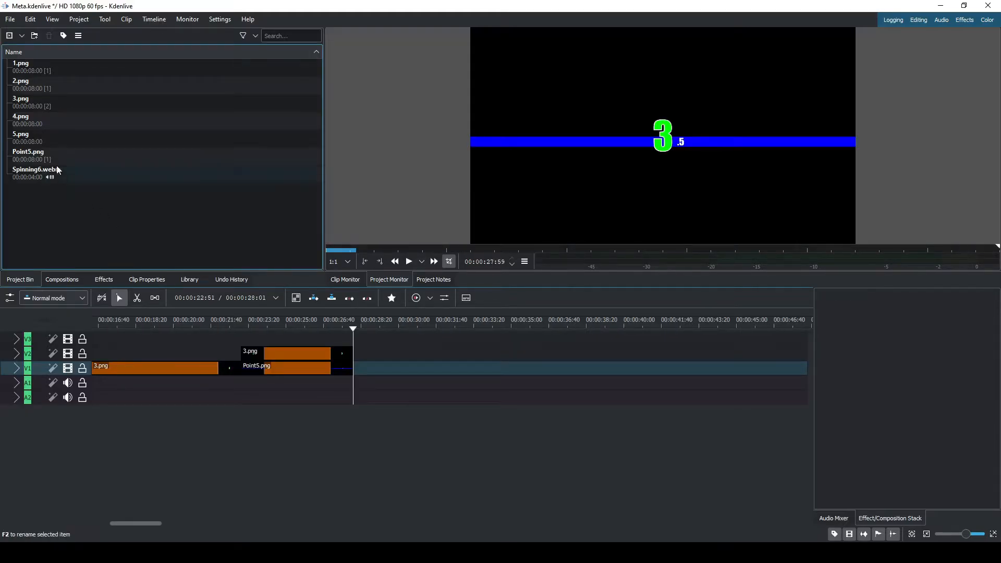
Add 4.png to V1 directly after Point5.png at 00:00:28:01 and set its duration to 5 seconds.
{"action": "left_click", "coordinate": [52, 124]}
{"action": "left_click_drag", "start_coordinate": [29, 124], "coordinate": [387, 368]}
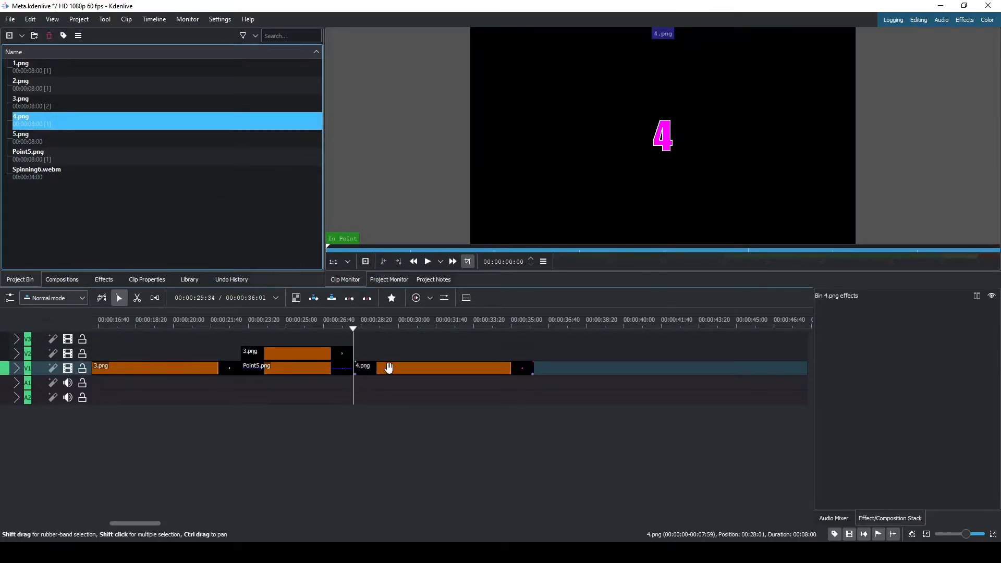
{"action": "left_click", "coordinate": [390, 357]}
{"action": "left_click", "coordinate": [378, 358]}
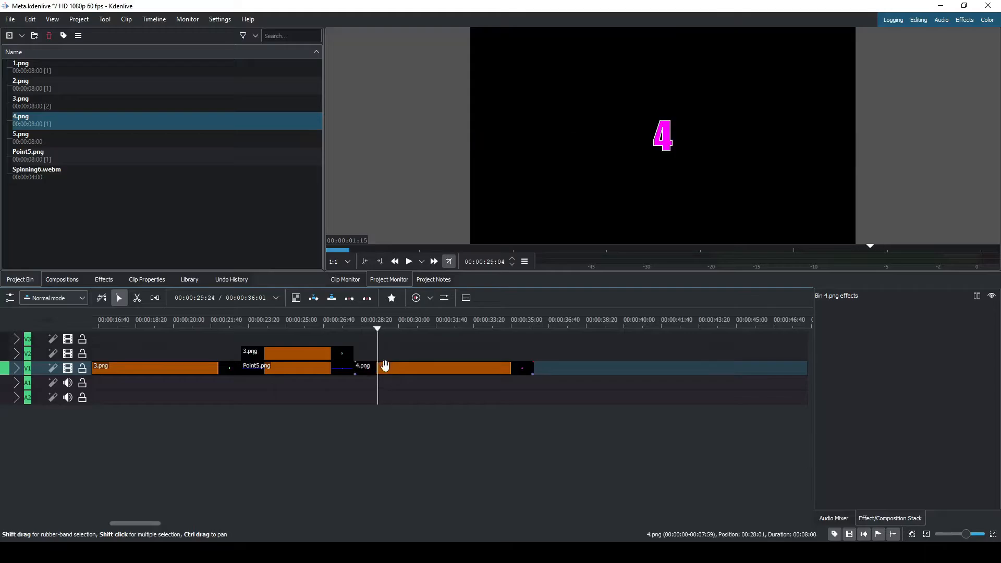
{"action": "double_click", "coordinate": [387, 368]}
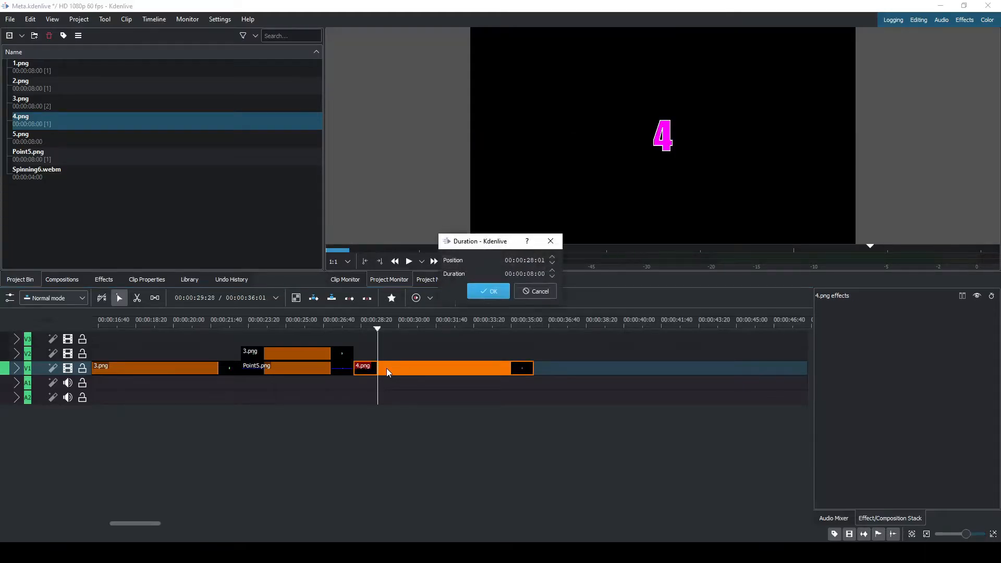
{"action": "type", "text": "5"}
{"action": "left_click", "coordinate": [482, 296]}
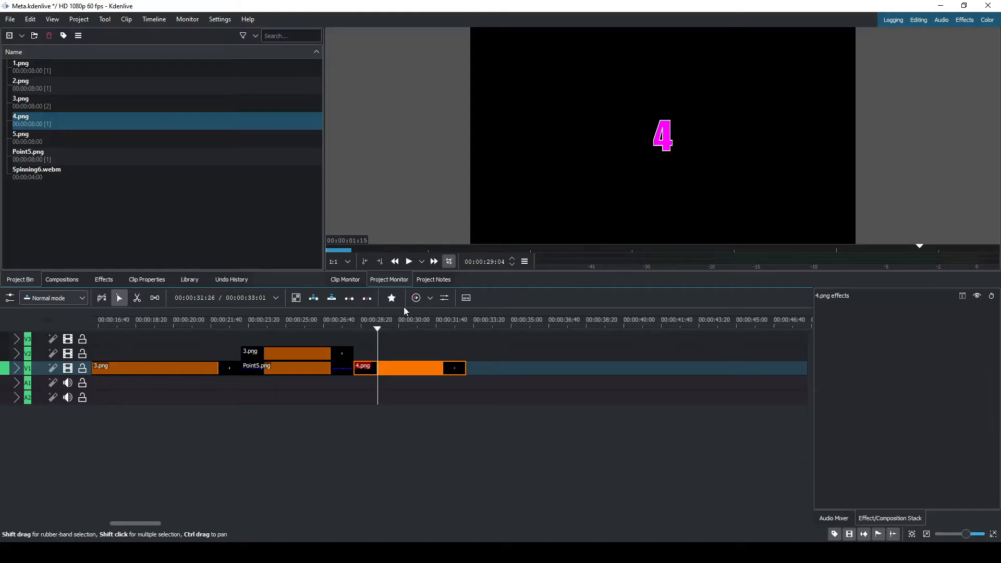
Add 5.png to V1 directly after 4.png at 00:00:33:01 and set its duration to 5 seconds.
{"action": "left_click", "coordinate": [40, 142]}
{"action": "left_click_drag", "start_coordinate": [34, 143], "coordinate": [467, 369]}
{"action": "double_click", "coordinate": [512, 365]}
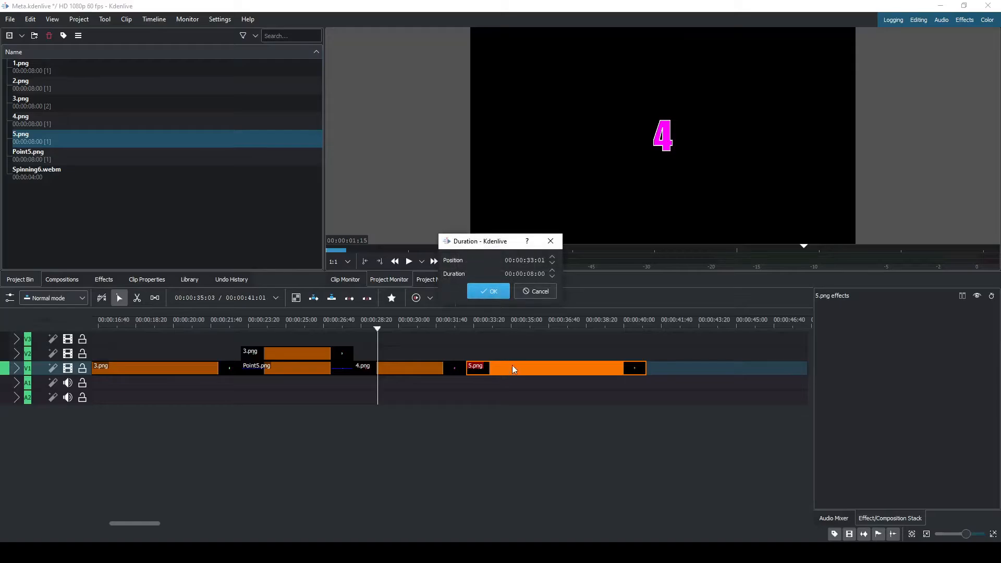
{"action": "left_click", "coordinate": [480, 290]}
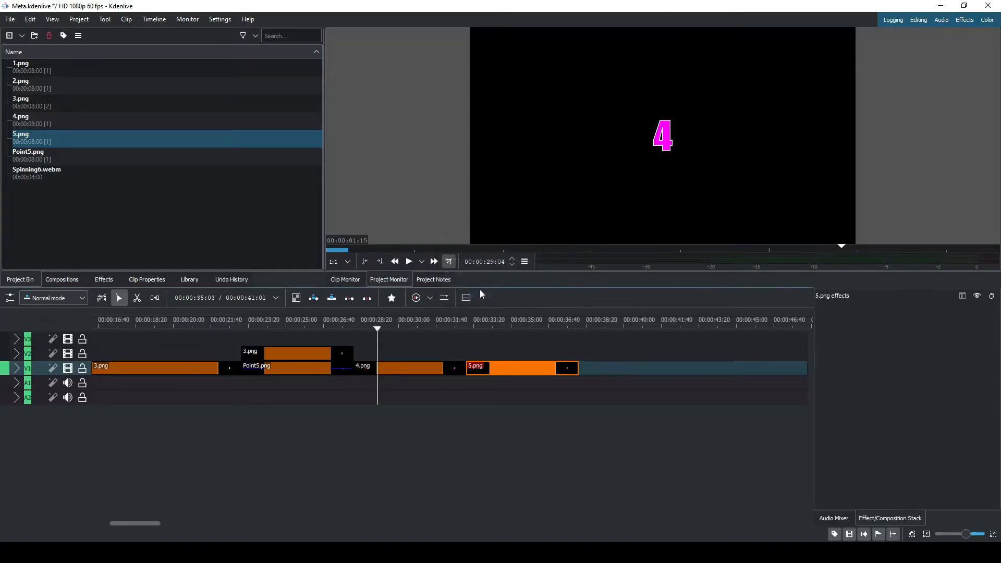
Place two Spinning6.webm clips back to back after 5.png on V1 and A1, and scrub through them to preview the loop.
{"action": "left_click", "coordinate": [143, 230]}
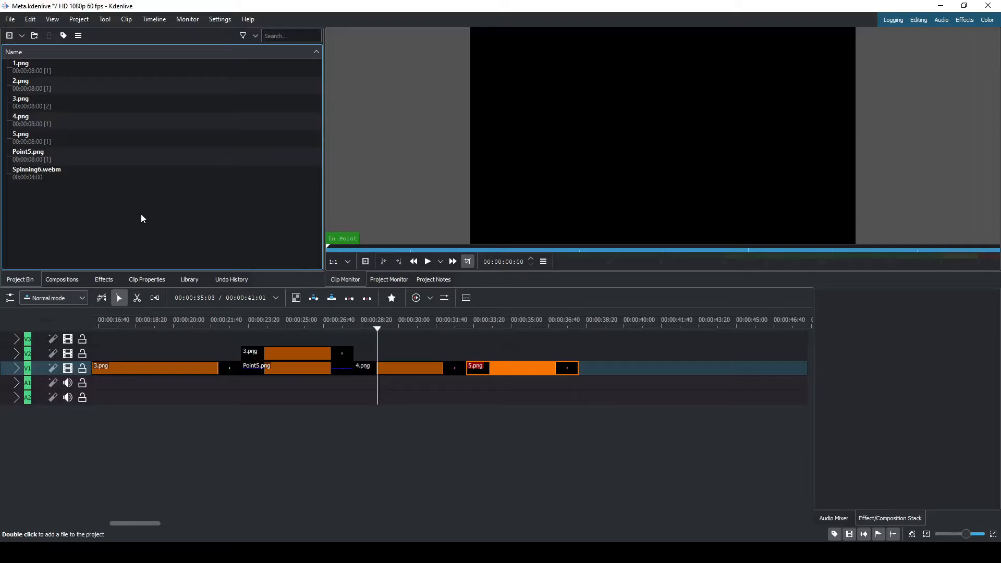
{"action": "left_click_drag", "start_coordinate": [32, 183], "coordinate": [587, 367]}
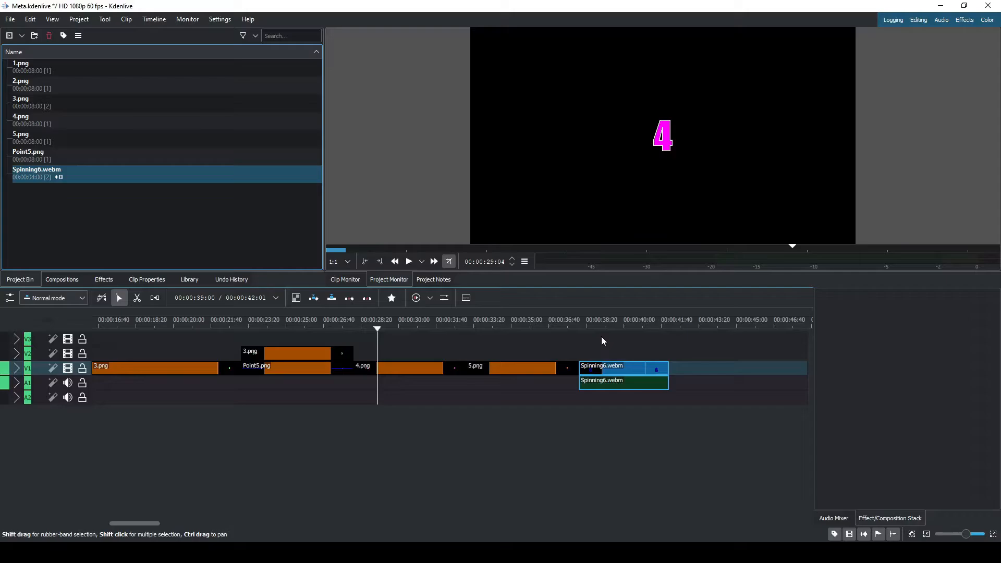
{"action": "mouse_move", "coordinate": [569, 344]}
{"action": "left_mouse_down"}
{"action": "mouse_move", "coordinate": [661, 360]}
{"action": "mouse_move", "coordinate": [579, 357]}
{"action": "left_mouse_up"}
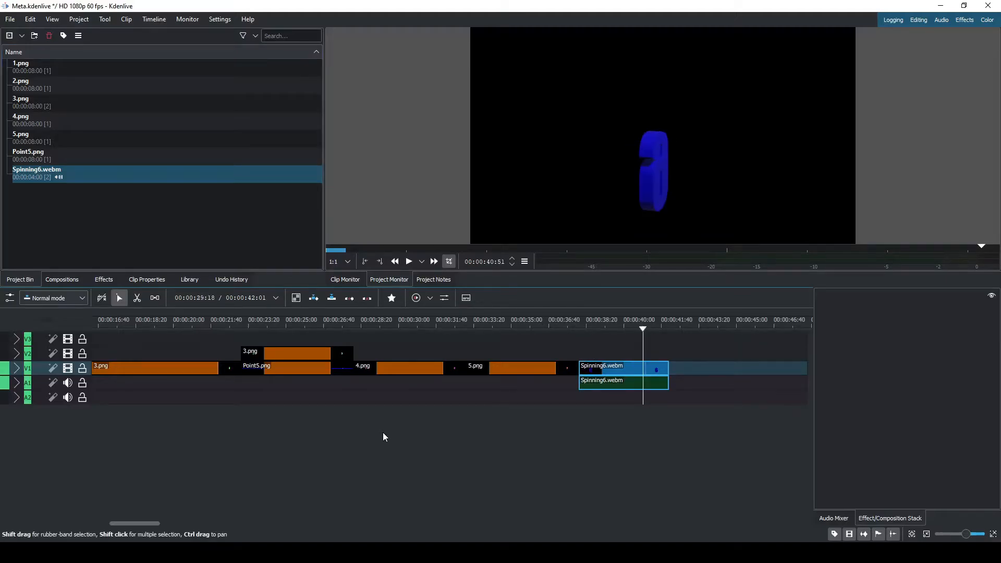
{"action": "left_click_drag", "start_coordinate": [26, 175], "coordinate": [668, 371]}
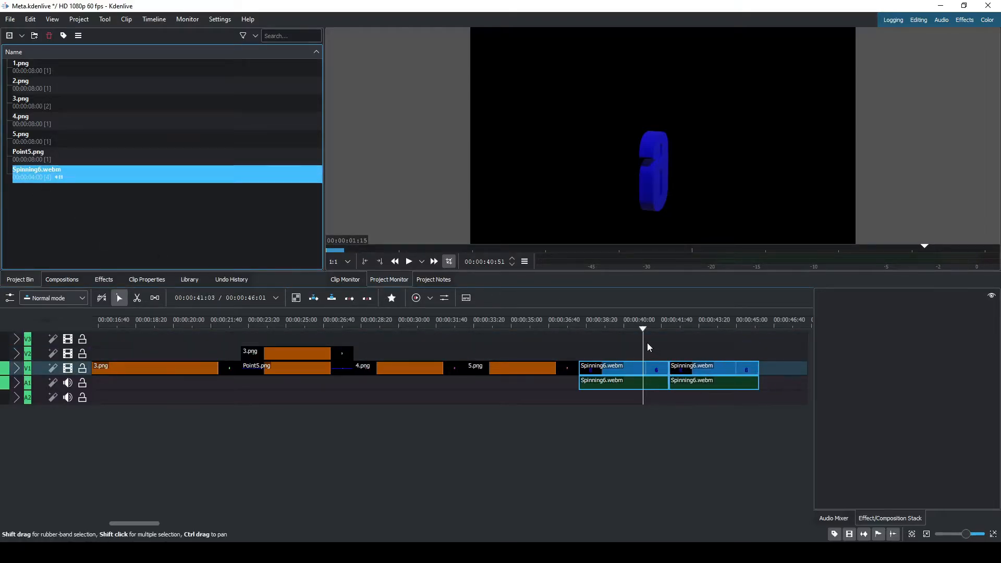
{"action": "left_click_drag", "start_coordinate": [586, 347], "coordinate": [753, 348]}
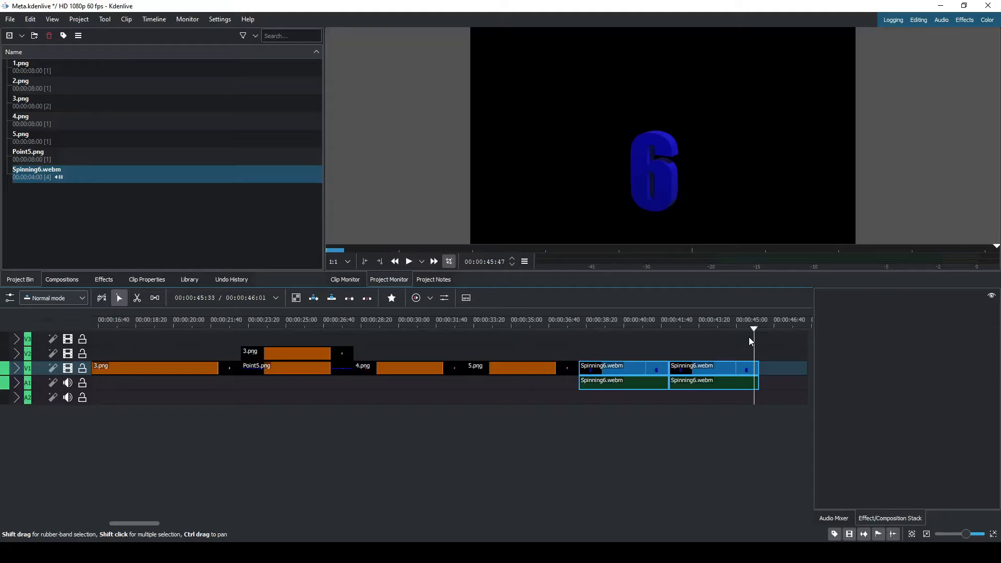
Insert one AV track named Backdrops under V1 and collapse the new video and audio tracks.
{"action": "right_click", "coordinate": [15, 375]}
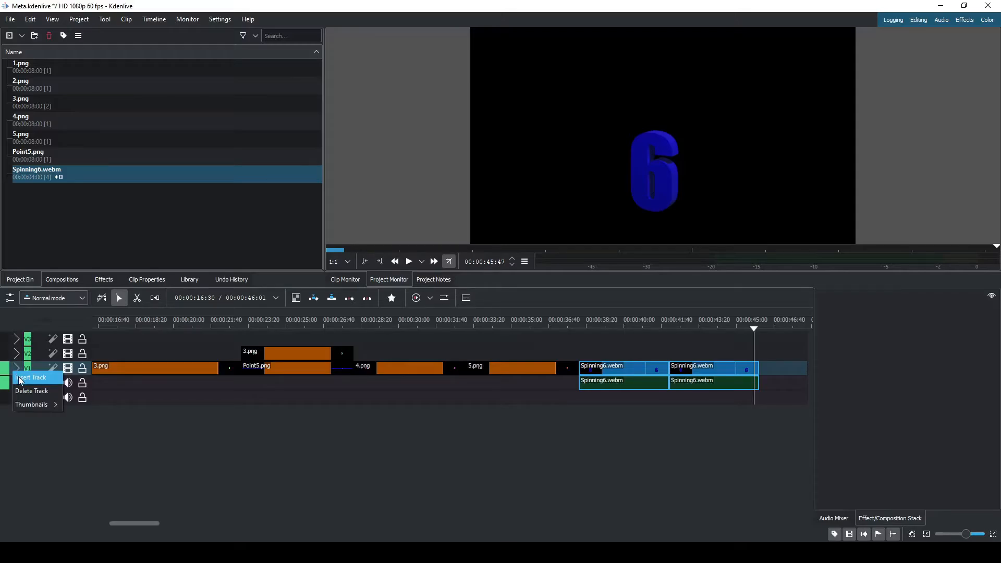
{"action": "left_click", "coordinate": [20, 378]}
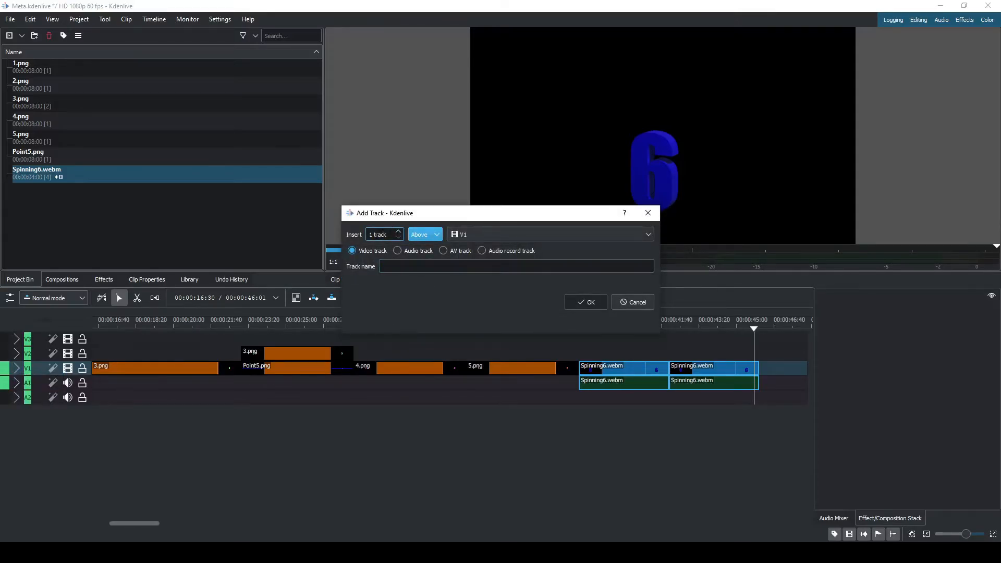
{"action": "left_click", "coordinate": [422, 235]}
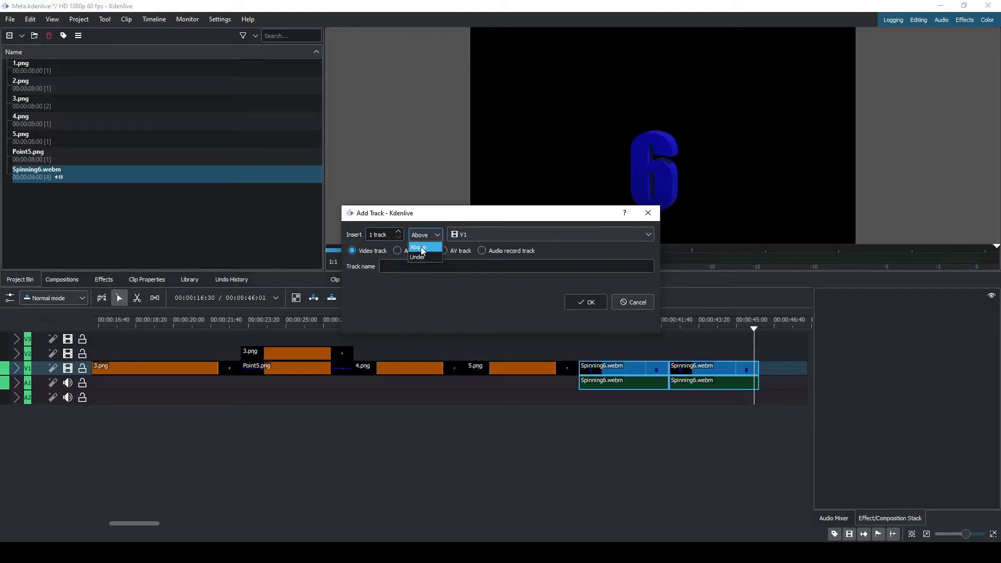
{"action": "left_click", "coordinate": [422, 256]}
{"action": "left_click", "coordinate": [458, 234]}
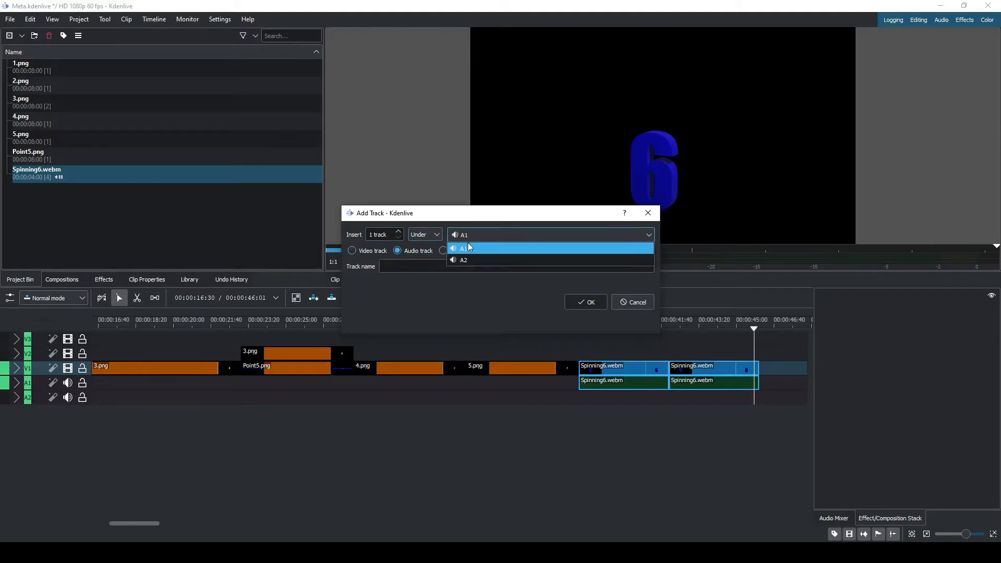
{"action": "left_click", "coordinate": [410, 298]}
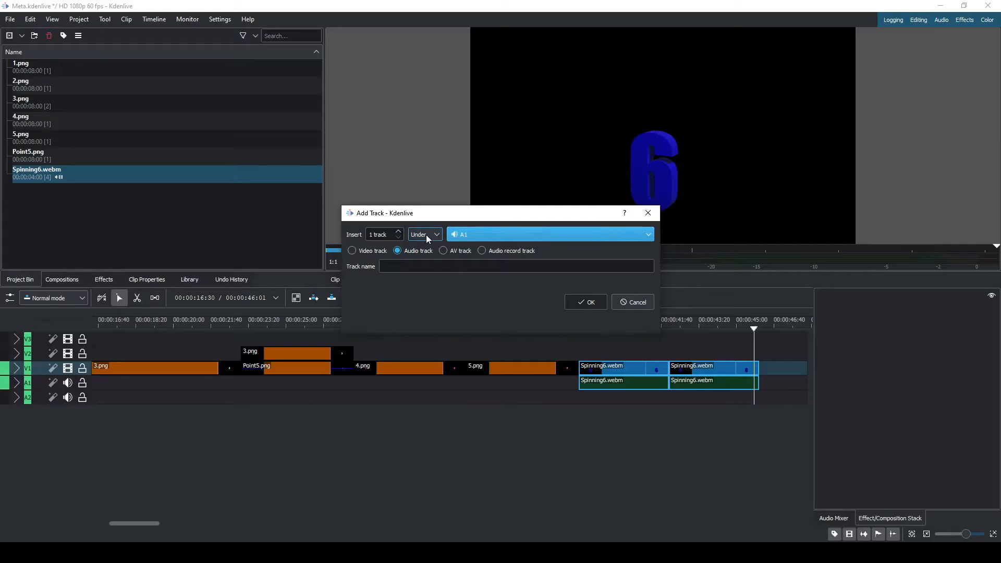
{"action": "left_click", "coordinate": [443, 251]}
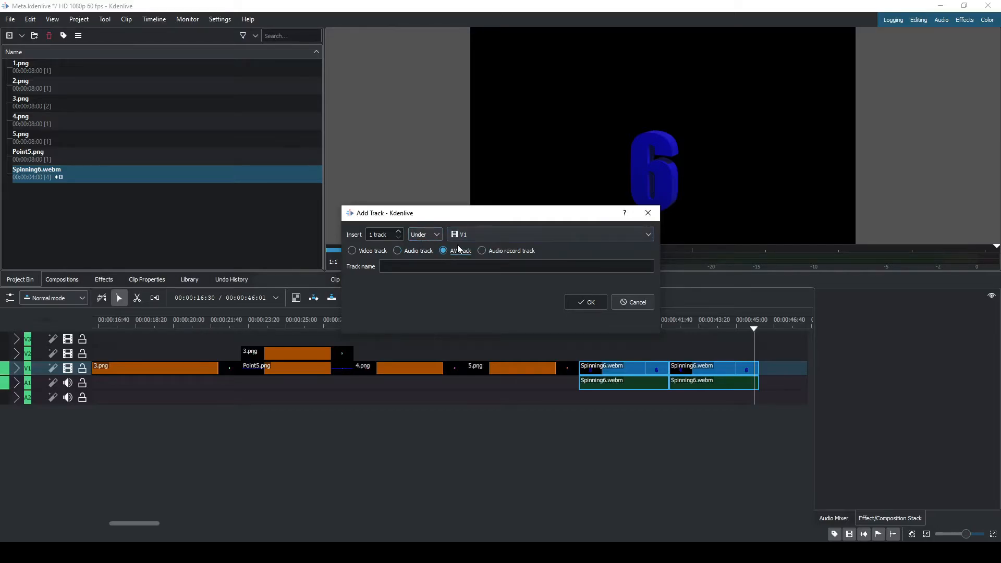
{"action": "left_click", "coordinate": [470, 235]}
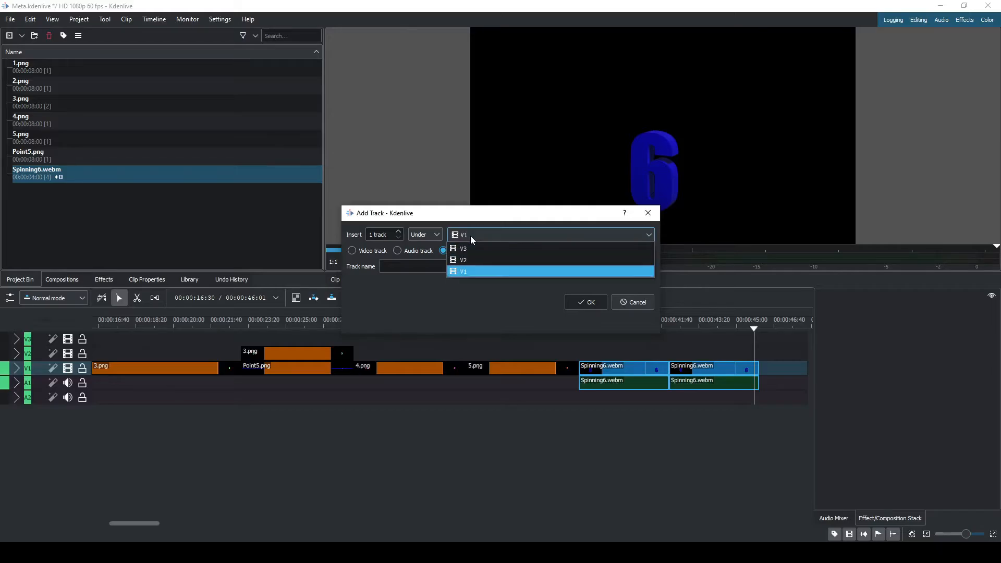
{"action": "left_click", "coordinate": [470, 268]}
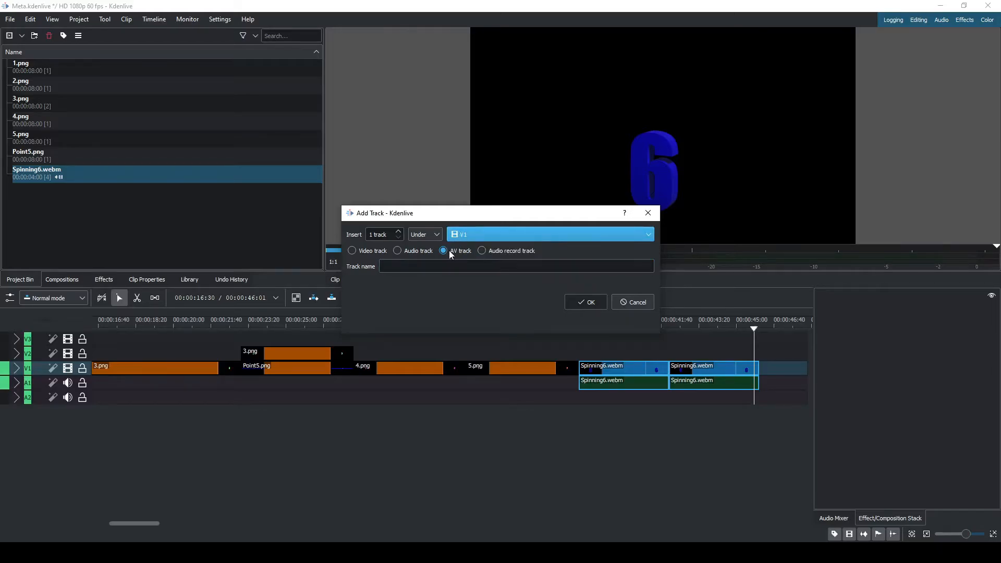
{"action": "left_click", "coordinate": [520, 264]}
{"action": "type", "text": "Backdrops"}
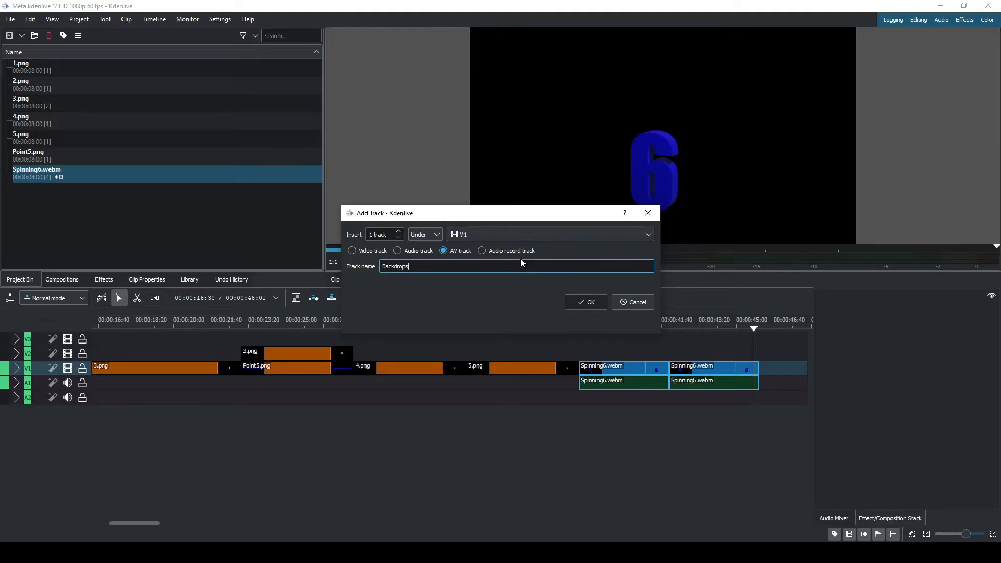
{"action": "key", "text": "Return"}
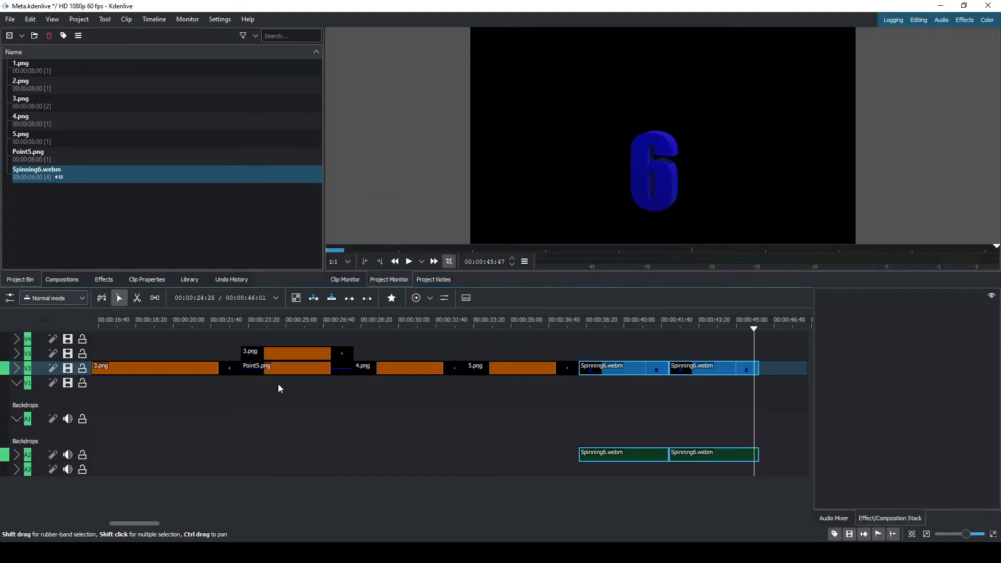
{"action": "left_click", "coordinate": [16, 419]}
{"action": "left_click", "coordinate": [16, 383]}
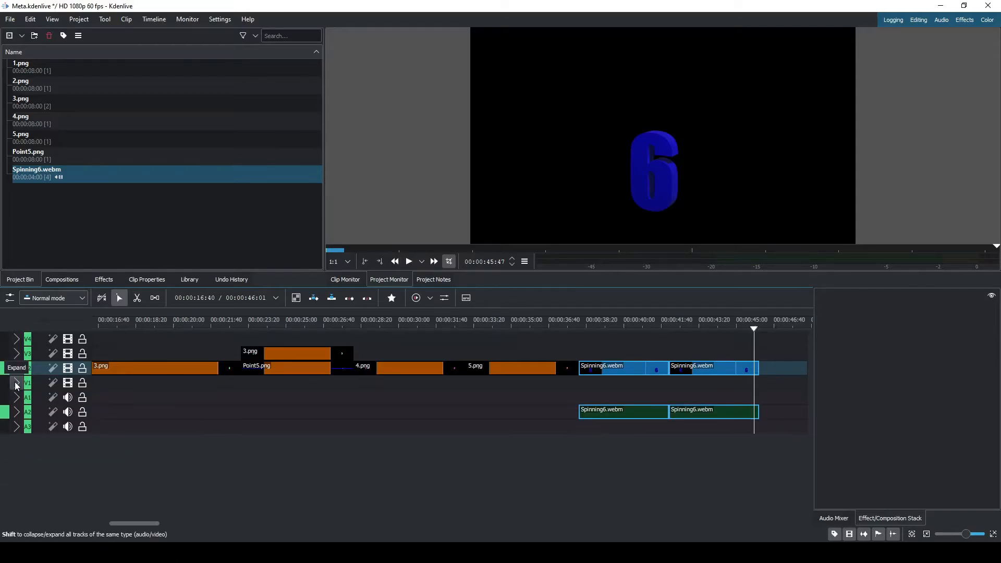
Move the playhead to the beginning of the sequence, over 1.png at about 00:00:00:18.
{"action": "scroll", "coordinate": [252, 396], "scroll_direction": "down", "scroll_amount": 5}
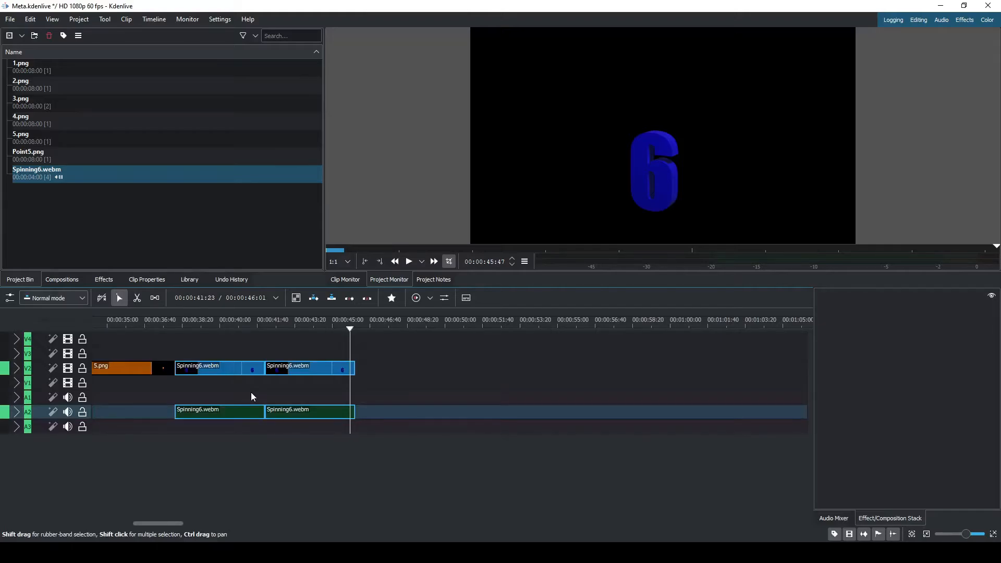
{"action": "scroll", "coordinate": [252, 397], "scroll_direction": "down", "scroll_amount": 1, "text": "ctrl"}
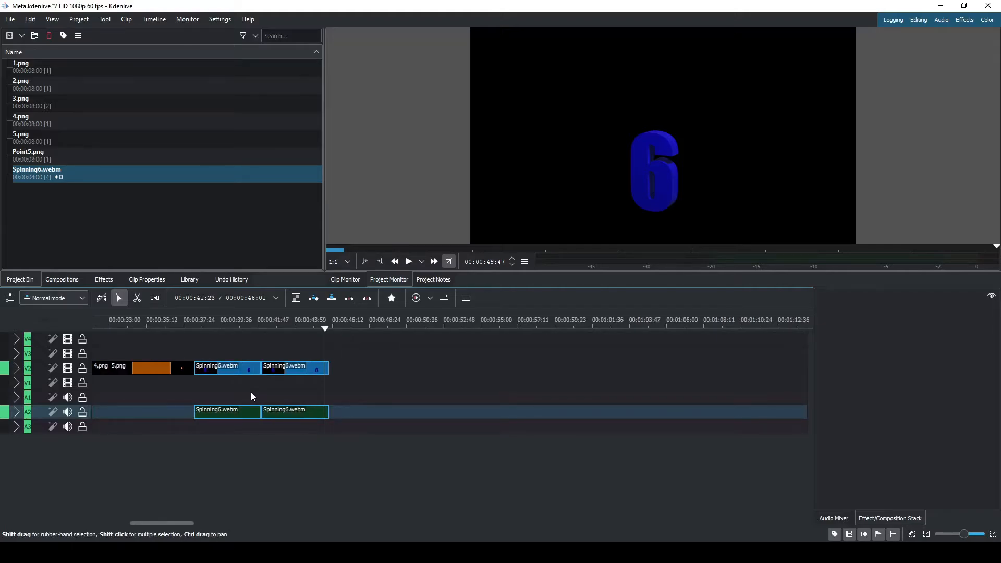
{"action": "scroll", "coordinate": [252, 395], "scroll_direction": "down", "scroll_amount": 1, "text": "ctrl"}
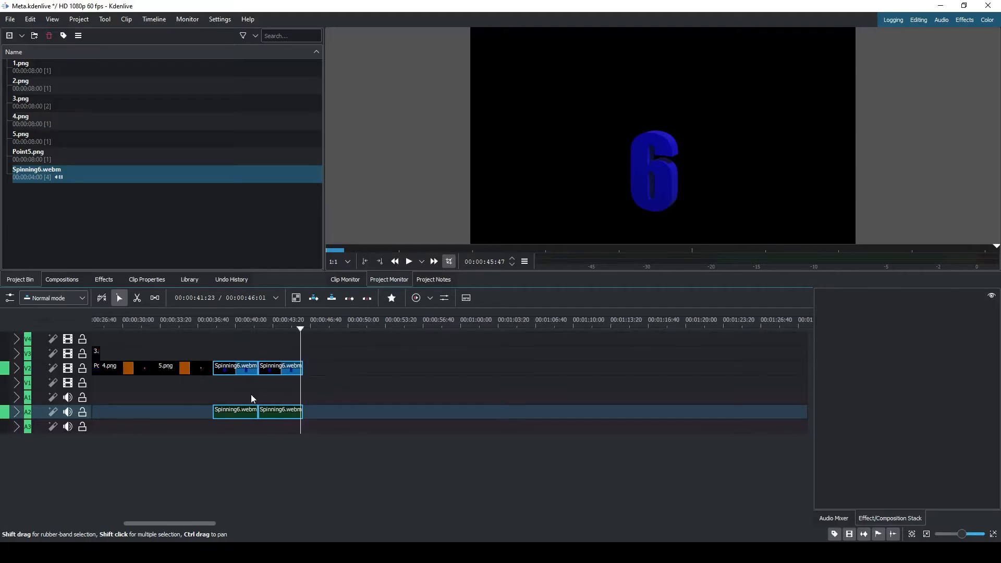
{"action": "scroll", "coordinate": [251, 393], "scroll_direction": "down", "scroll_amount": 1, "text": "ctrl"}
{"action": "scroll", "coordinate": [251, 394], "scroll_direction": "down", "scroll_amount": 1, "text": "ctrl"}
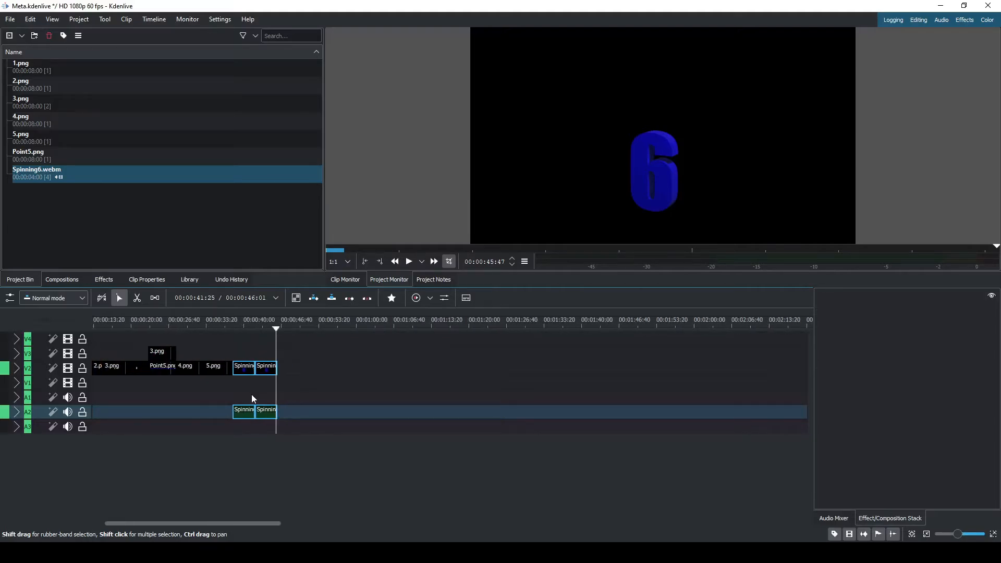
{"action": "scroll", "coordinate": [252, 398], "scroll_direction": "down", "scroll_amount": 1}
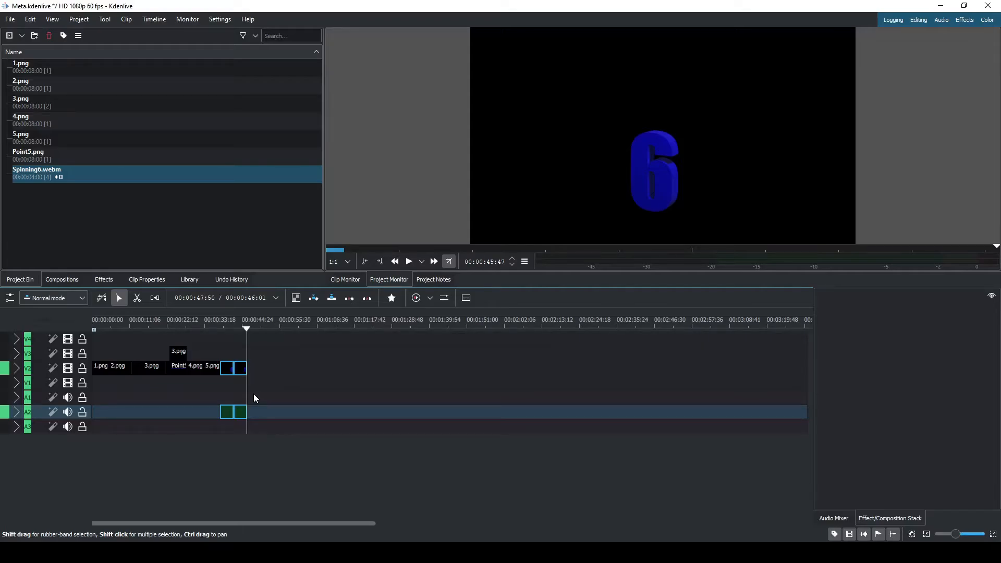
{"action": "left_click", "coordinate": [95, 353]}
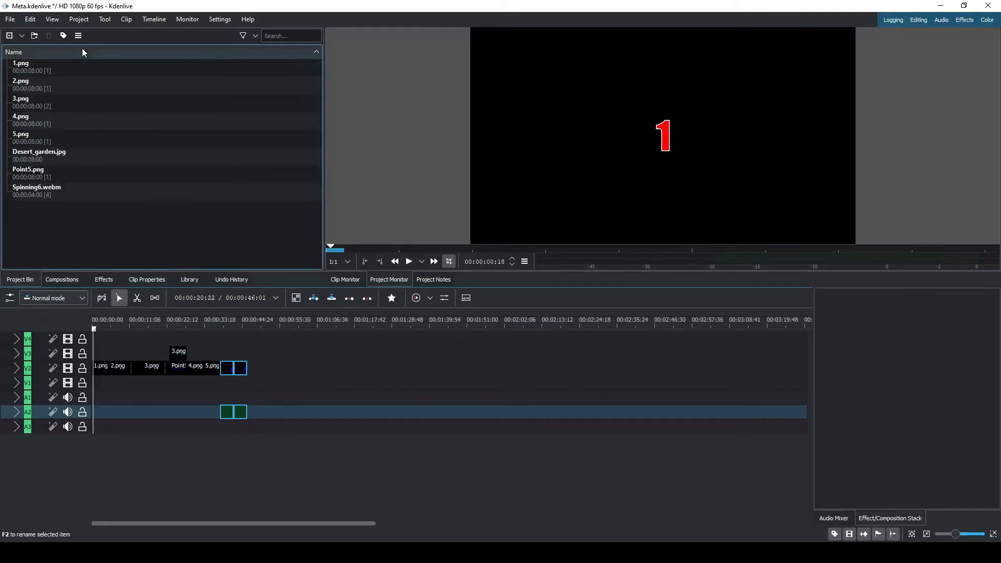
Create a color clip named Blue using the light blue swatch.
{"action": "left_click", "coordinate": [79, 21]}
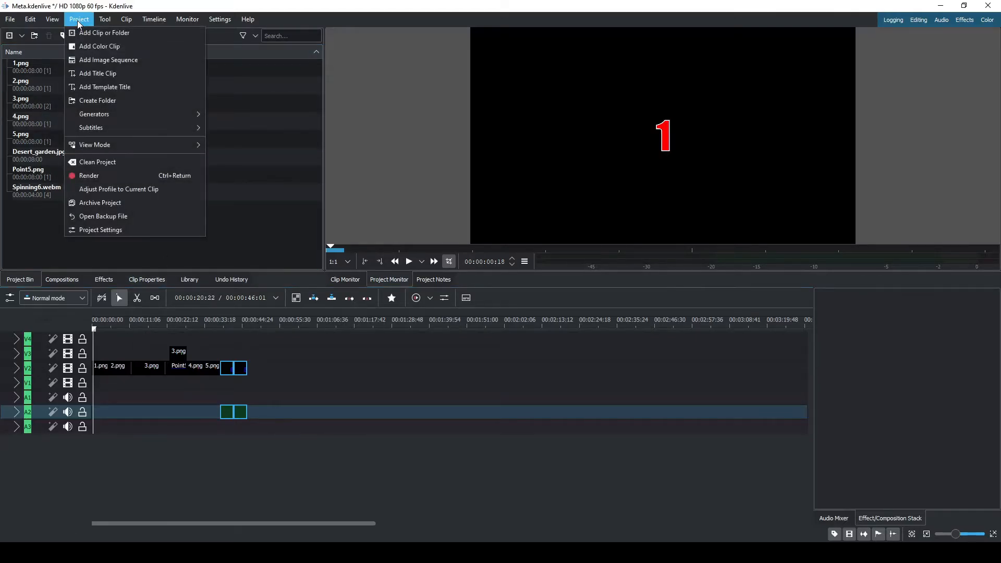
{"action": "left_click", "coordinate": [88, 48]}
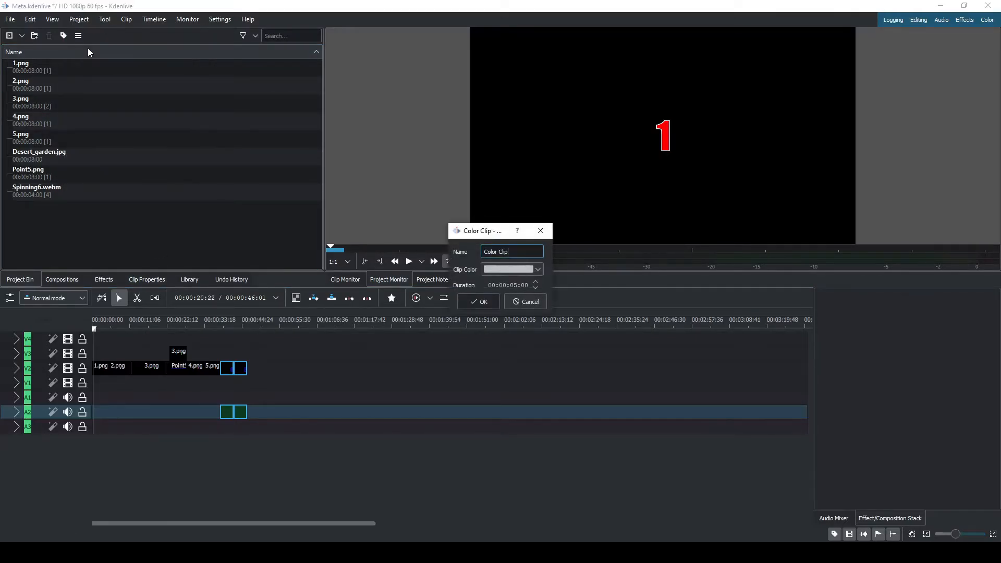
{"action": "left_click_drag", "start_coordinate": [509, 252], "coordinate": [485, 245]}
{"action": "type", "text": "Blue"}
{"action": "left_click", "coordinate": [536, 269]}
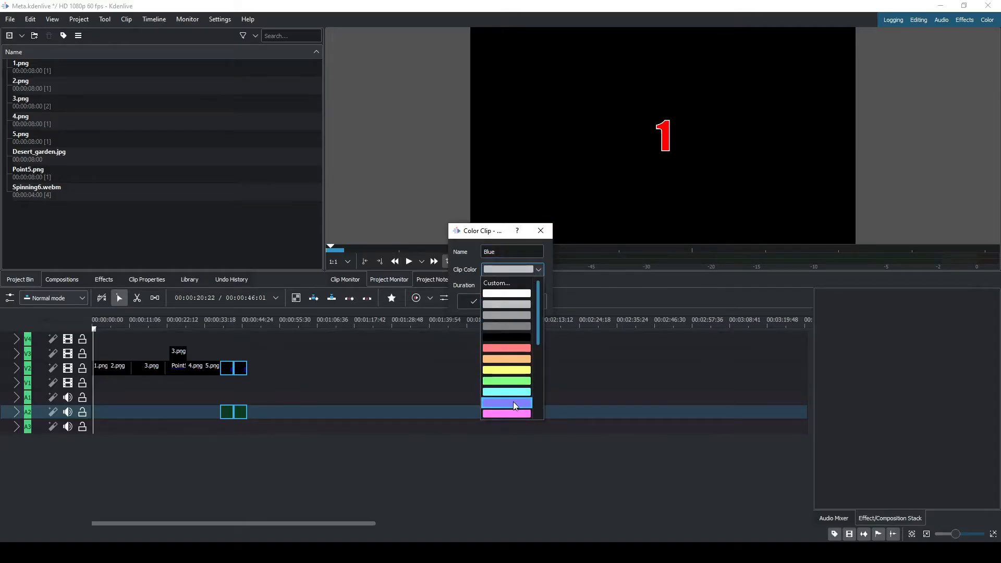
{"action": "left_click", "coordinate": [513, 402]}
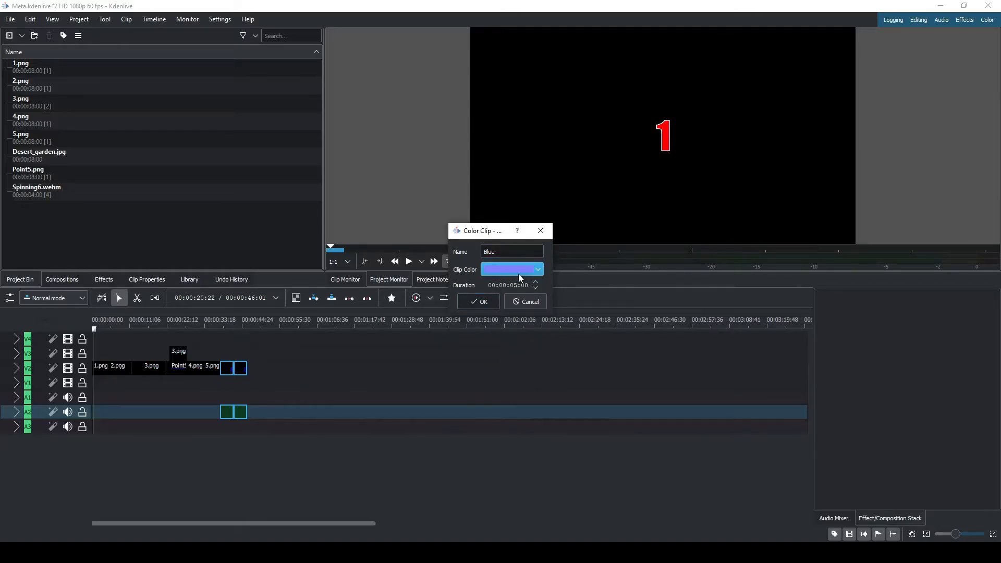
{"action": "left_click", "coordinate": [486, 301]}
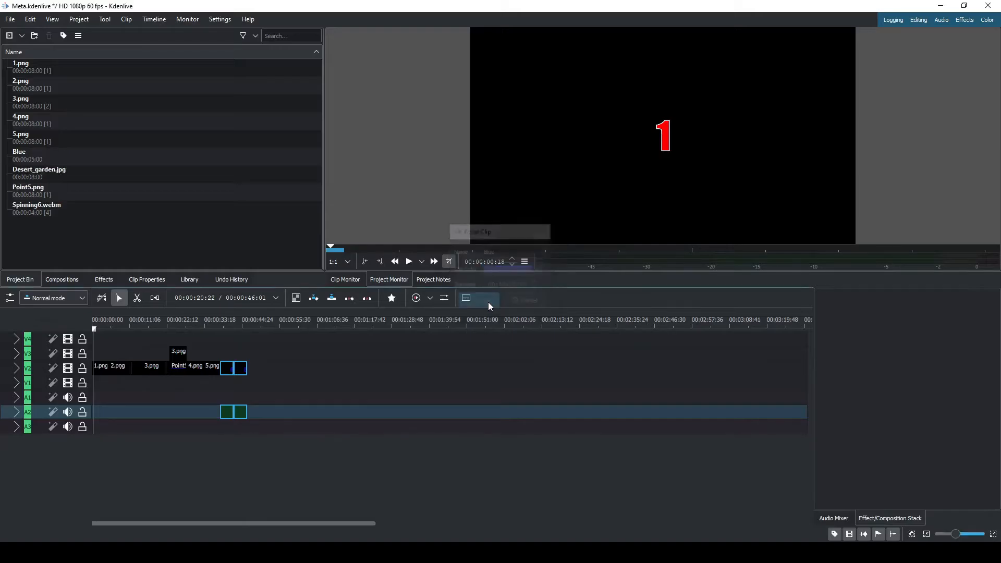
Place the Blue clip at the very start of the Backdrops track V1 beneath 1.png, and scrub to the start of 2.png.
{"action": "left_click", "coordinate": [136, 249]}
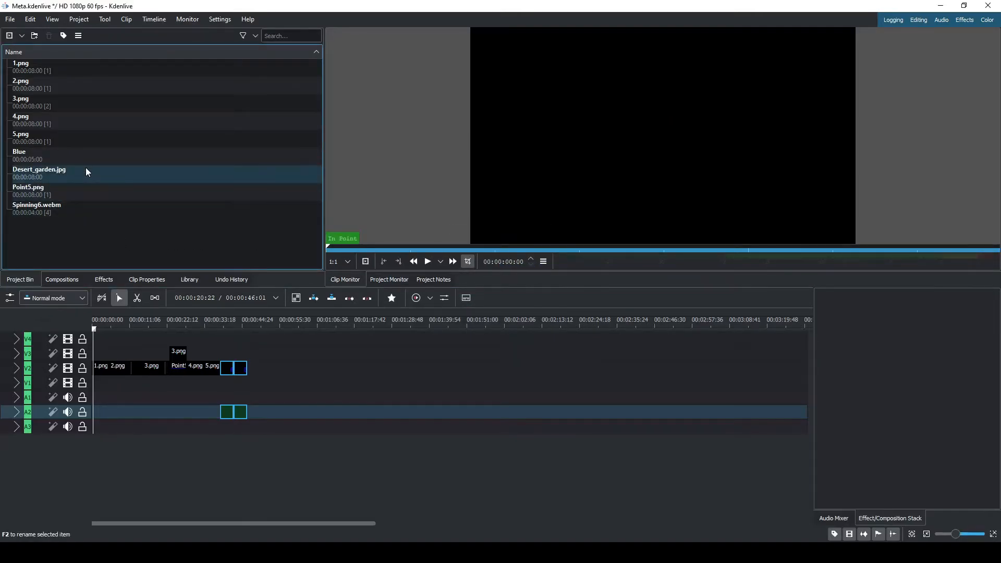
{"action": "left_click", "coordinate": [82, 154]}
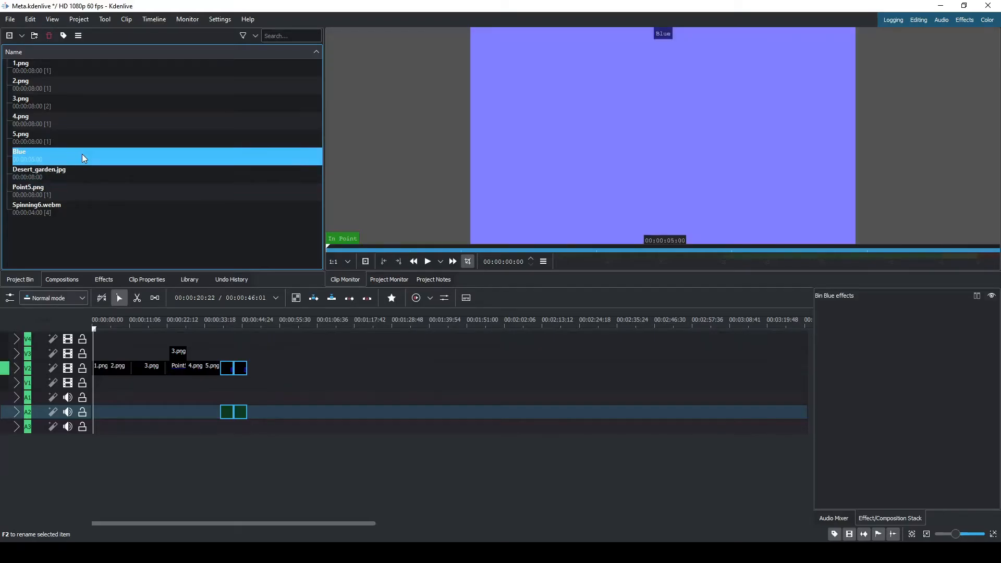
{"action": "left_click_drag", "start_coordinate": [75, 153], "coordinate": [91, 386]}
{"action": "mouse_move", "coordinate": [97, 347]}
{"action": "left_mouse_down"}
{"action": "mouse_move", "coordinate": [114, 347]}
{"action": "mouse_move", "coordinate": [92, 346]}
{"action": "left_mouse_up"}
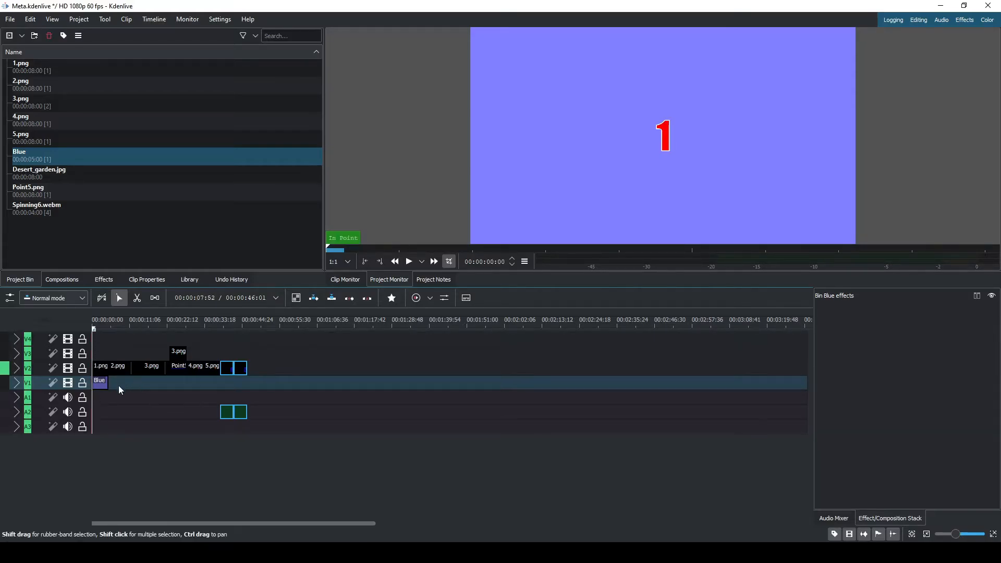
{"action": "scroll", "coordinate": [132, 385], "scroll_direction": "up", "scroll_amount": 3}
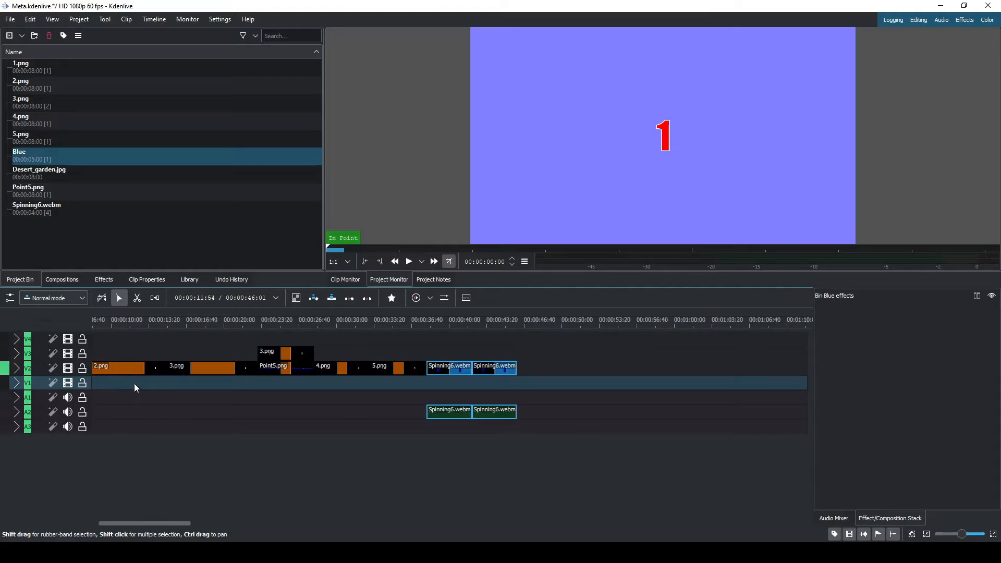
{"action": "left_click_drag", "start_coordinate": [134, 384], "coordinate": [338, 384]}
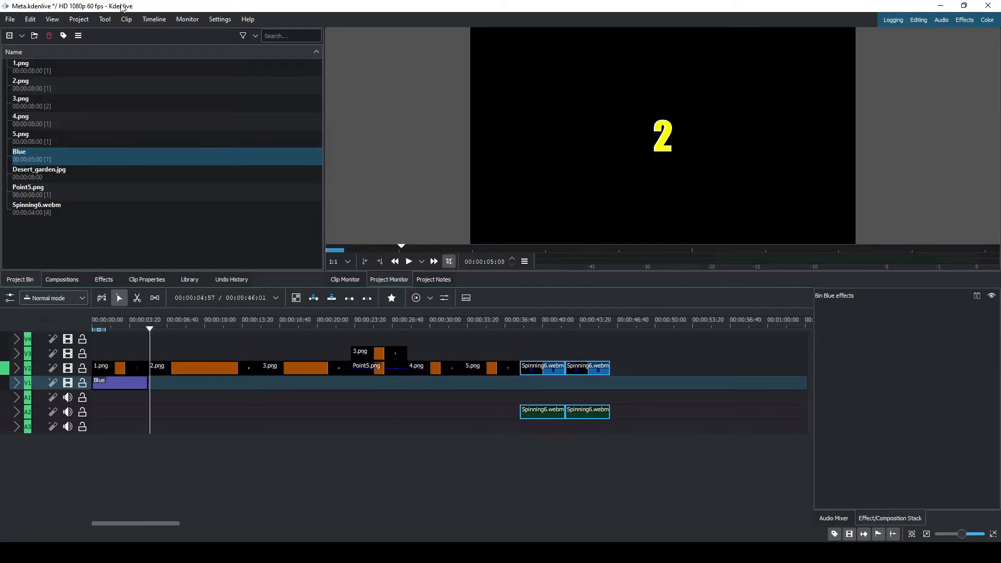
Create a color clip named Red using the pure red swatch.
{"action": "left_click", "coordinate": [71, 25]}
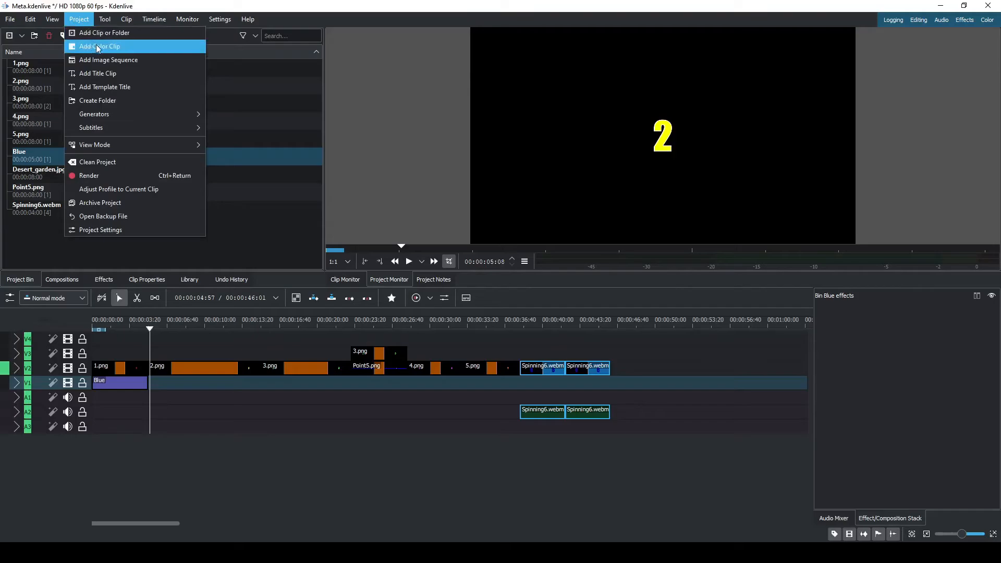
{"action": "left_click", "coordinate": [96, 45]}
{"action": "left_click_drag", "start_coordinate": [508, 252], "coordinate": [477, 252]}
{"action": "type", "text": "Red"}
{"action": "left_click", "coordinate": [530, 269]}
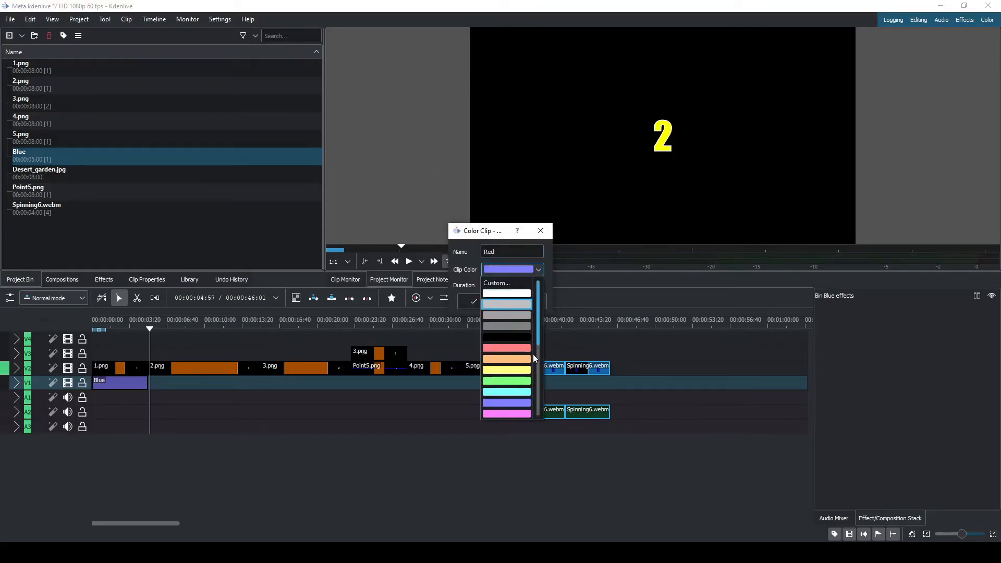
{"action": "scroll", "coordinate": [517, 408], "scroll_direction": "down", "scroll_amount": 3}
{"action": "left_click", "coordinate": [516, 326]}
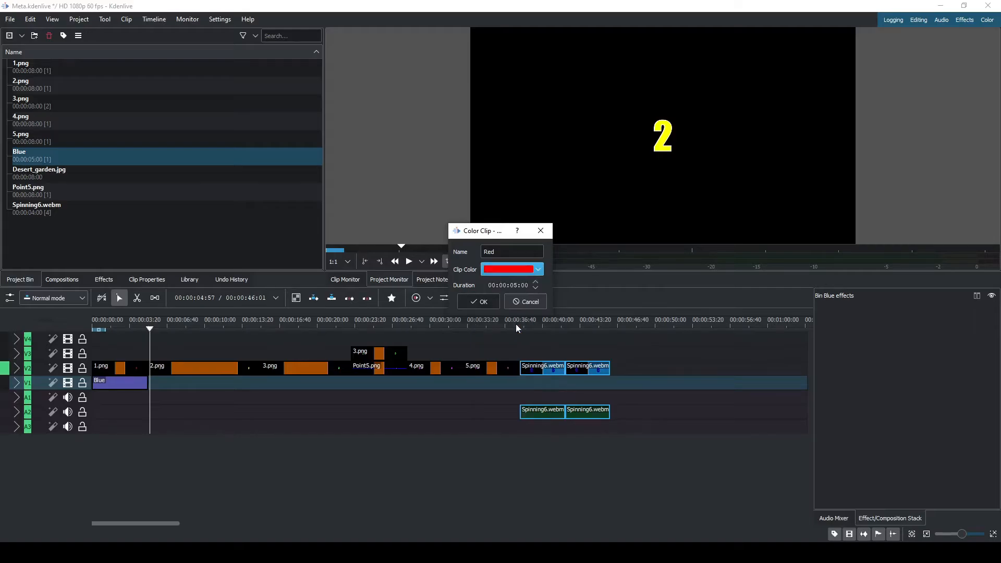
{"action": "left_click", "coordinate": [485, 300]}
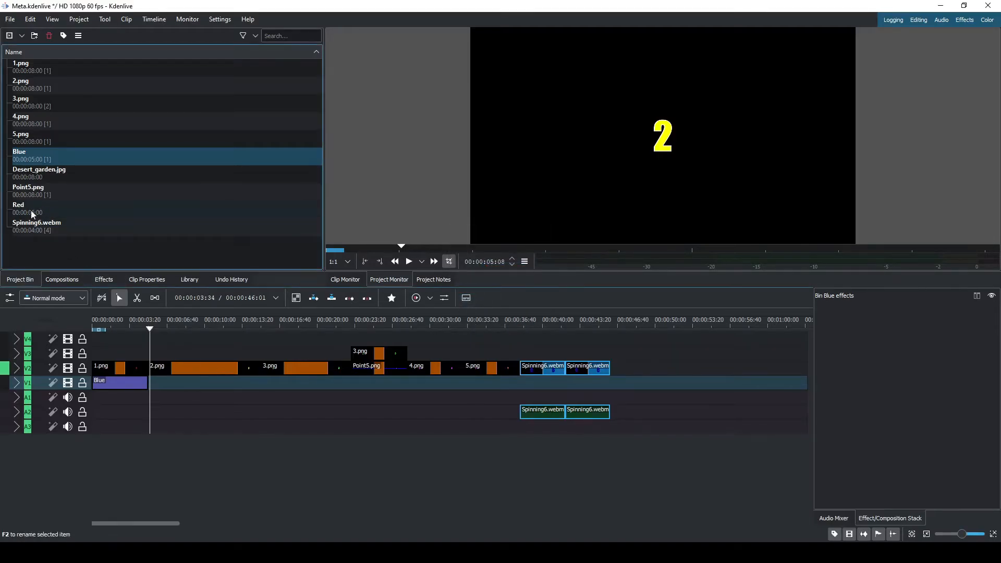
Place the Red clip directly after Blue on V1 and extend it to the end of 2.png.
{"action": "left_click_drag", "start_coordinate": [202, 313], "coordinate": [203, 385]}
{"action": "left_click", "coordinate": [165, 339]}
{"action": "left_click", "coordinate": [253, 384]}
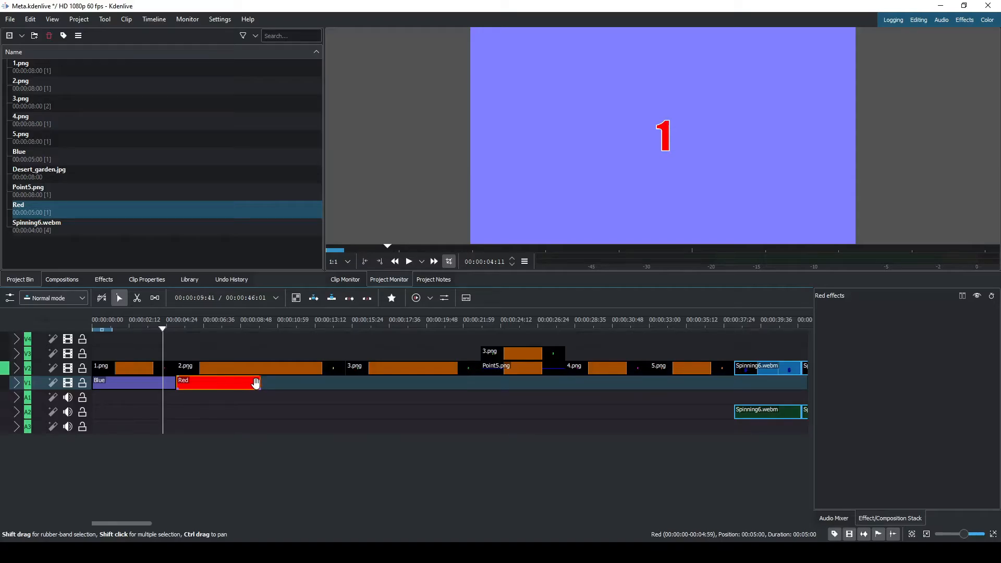
{"action": "left_click_drag", "start_coordinate": [261, 383], "coordinate": [343, 383]}
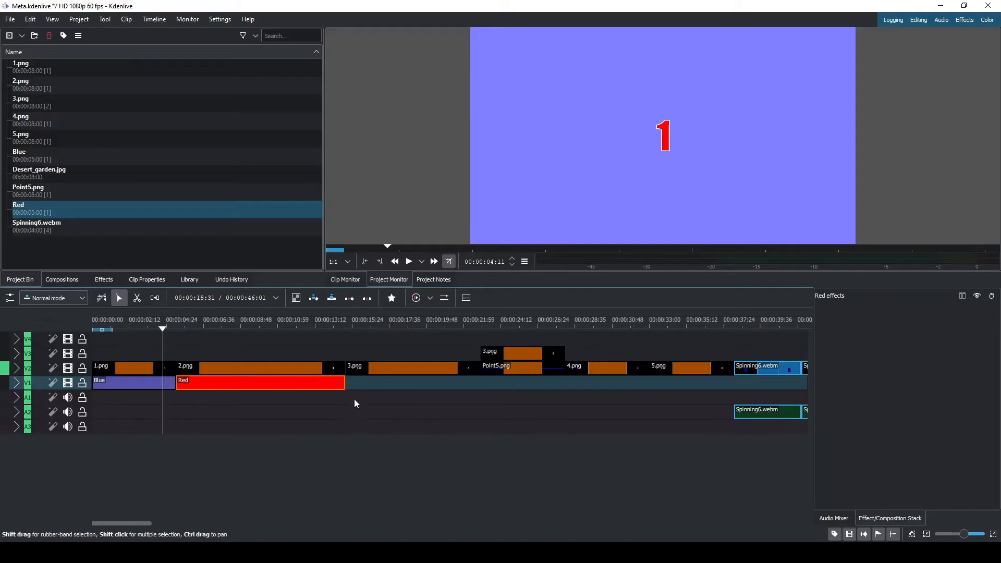
{"action": "left_click", "coordinate": [341, 355]}
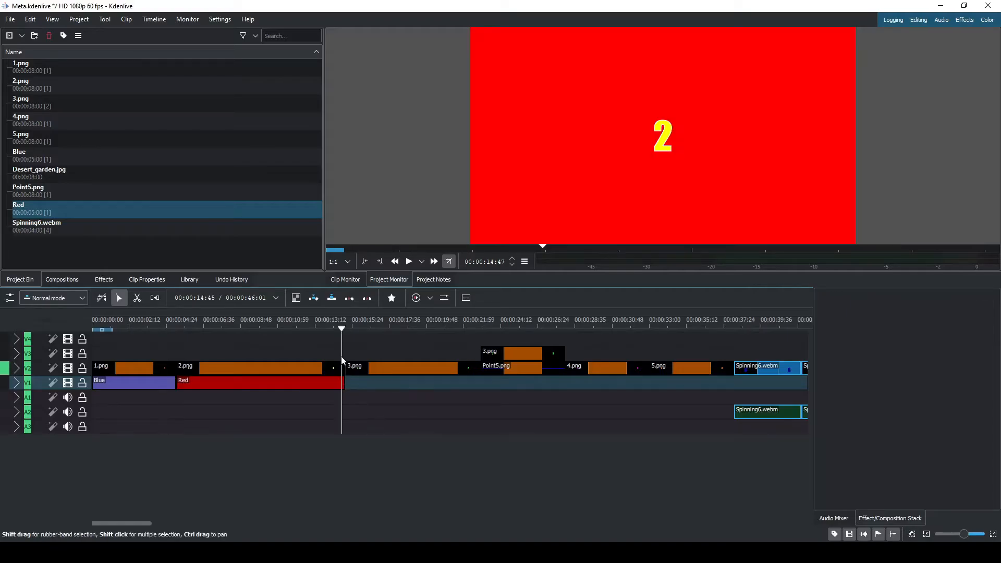
Create a color clip named Yella using the light yellow swatch.
{"action": "left_click", "coordinate": [79, 20]}
{"action": "left_click", "coordinate": [84, 42]}
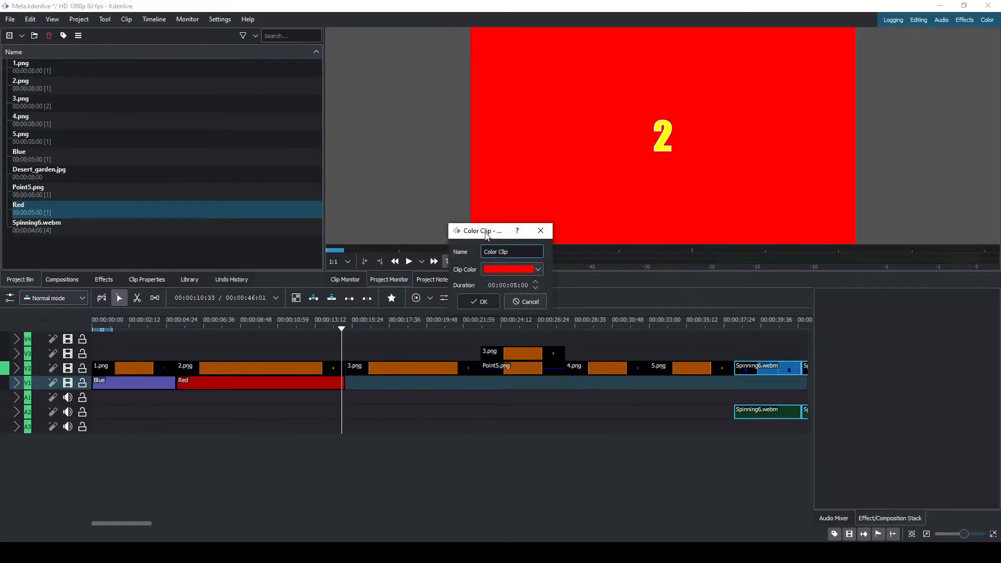
{"action": "left_click", "coordinate": [537, 269]}
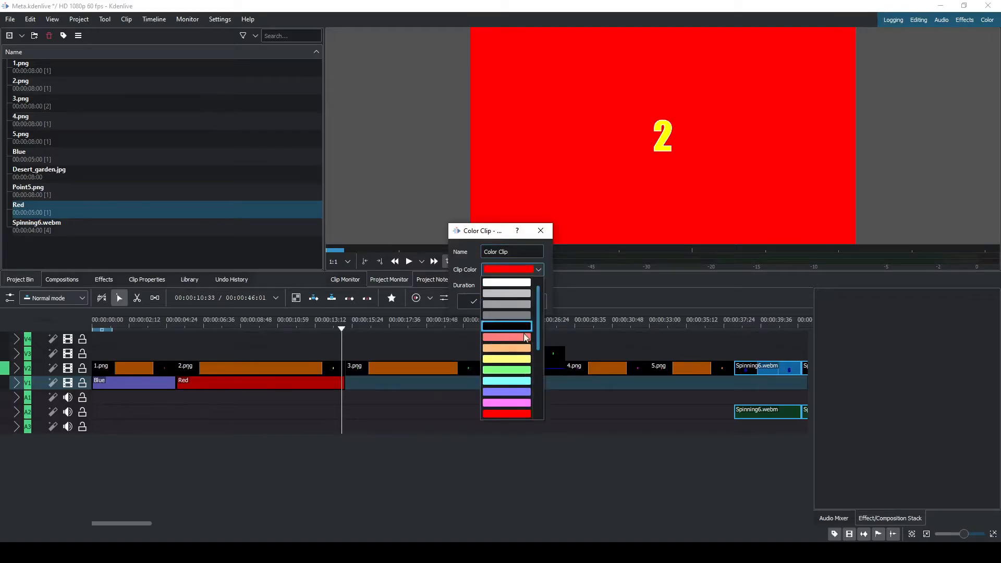
{"action": "left_click", "coordinate": [524, 359]}
{"action": "left_click", "coordinate": [518, 252]}
{"action": "key", "text": "ctrl+a"}
{"action": "type", "text": "Yella"}
{"action": "key", "text": "Return"}
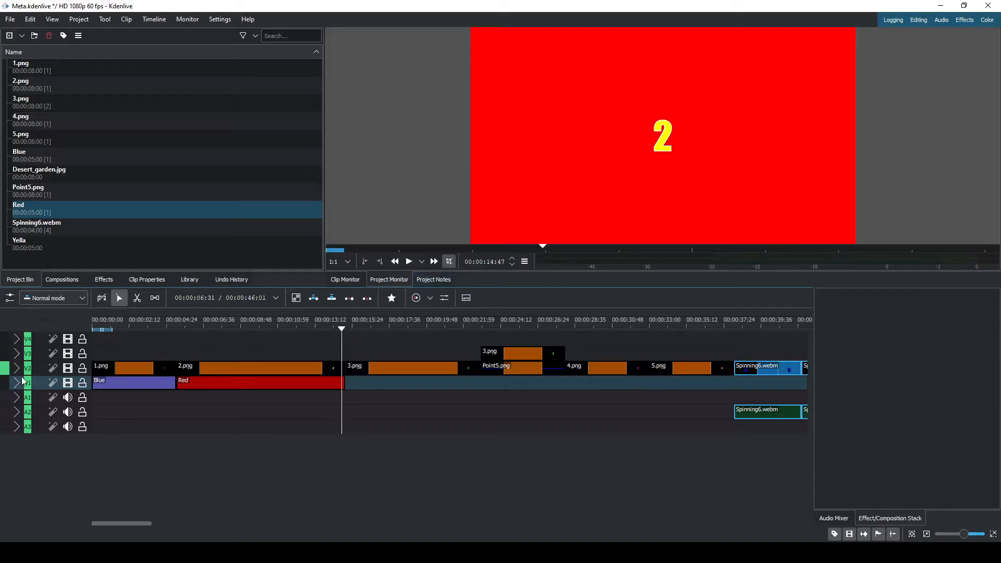
Place the Yella clip directly after Red on V1 beneath 3.png and extend its end to about 00:00:22:00.
{"action": "left_click_drag", "start_coordinate": [21, 243], "coordinate": [351, 393]}
{"action": "left_click_drag", "start_coordinate": [427, 380], "coordinate": [465, 380]}
{"action": "left_click", "coordinate": [388, 324]}
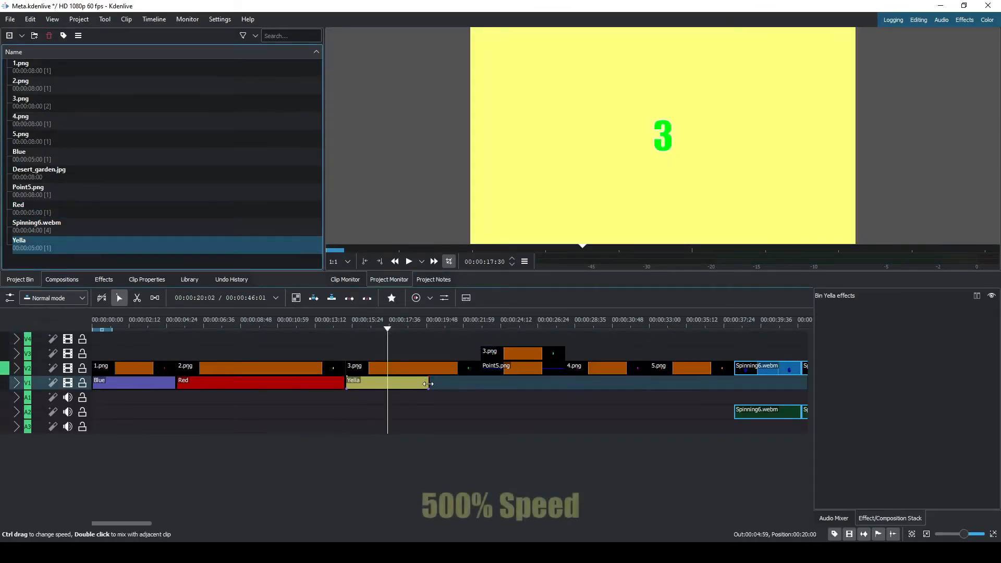
Create a pink color clip with the default name and place it on V1 between Yella and the start of 4.png.
{"action": "left_click", "coordinate": [78, 19]}
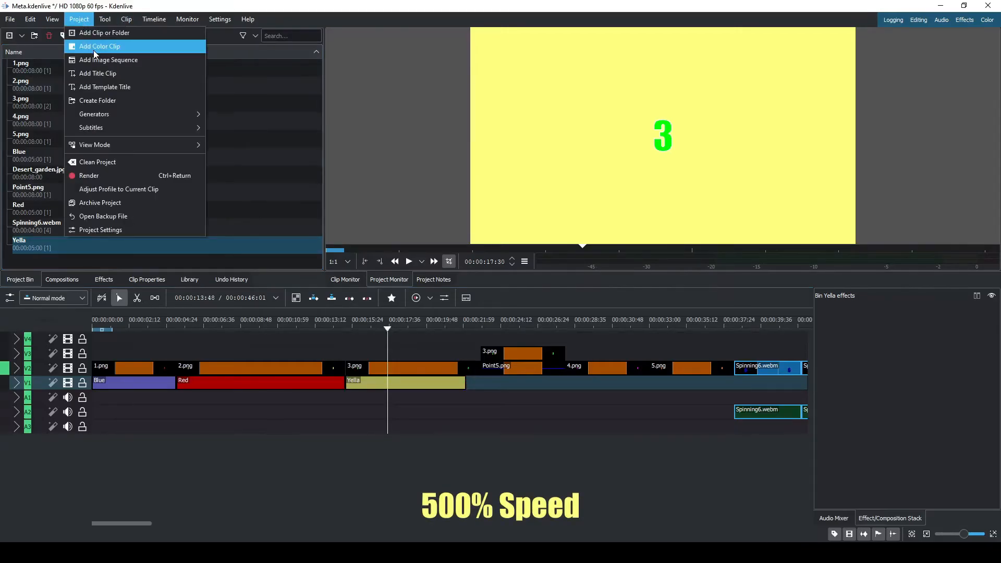
{"action": "left_click", "coordinate": [104, 44]}
{"action": "left_click", "coordinate": [510, 269]}
{"action": "left_click", "coordinate": [506, 414]}
{"action": "key", "text": "Return"}
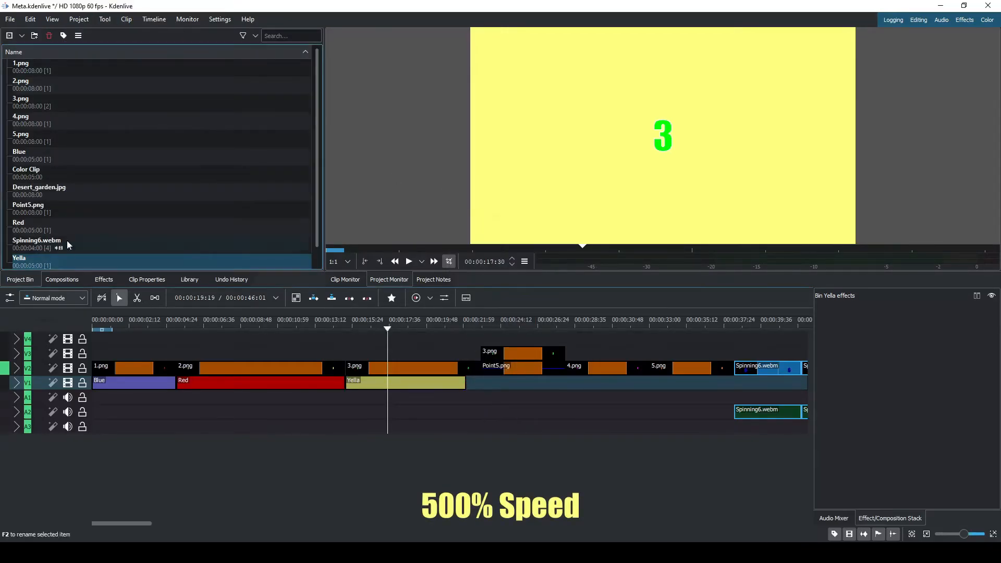
{"action": "left_click_drag", "start_coordinate": [57, 154], "coordinate": [564, 383]}
{"action": "left_click_drag", "start_coordinate": [387, 352], "coordinate": [567, 350]}
Create a light green color clip named gren and place it on V1 beneath 4.png.
{"action": "left_click", "coordinate": [78, 18]}
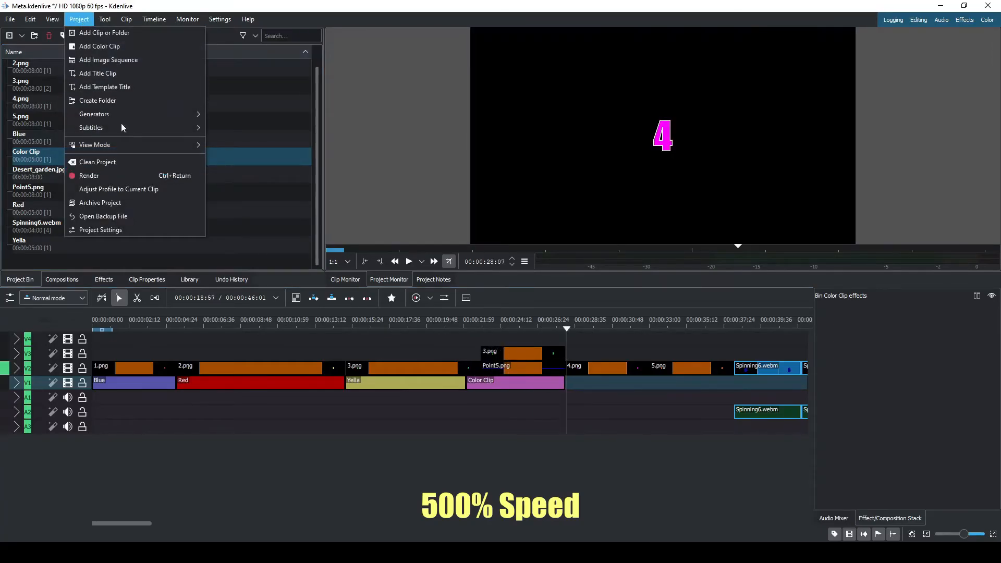
{"action": "left_click", "coordinate": [105, 44]}
{"action": "left_click", "coordinate": [511, 269]}
{"action": "left_click", "coordinate": [508, 396]}
{"action": "left_click", "coordinate": [510, 252]}
{"action": "type", "text": "gren"}
{"action": "left_click", "coordinate": [478, 301]}
{"action": "left_click_drag", "start_coordinate": [57, 190], "coordinate": [653, 350]}
Create a light cyan color clip with the default name and place it on V1 beneath 5.png.
{"action": "left_click", "coordinate": [78, 18]}
{"action": "left_click", "coordinate": [104, 44]}
{"action": "left_click", "coordinate": [510, 269]}
{"action": "scroll", "coordinate": [512, 402], "scroll_direction": "down", "scroll_amount": 3}
{"action": "left_click", "coordinate": [502, 293]}
{"action": "left_click", "coordinate": [479, 301]}
{"action": "left_click_drag", "start_coordinate": [42, 177], "coordinate": [654, 383]}
{"action": "left_click_drag", "start_coordinate": [662, 348], "coordinate": [755, 345]}
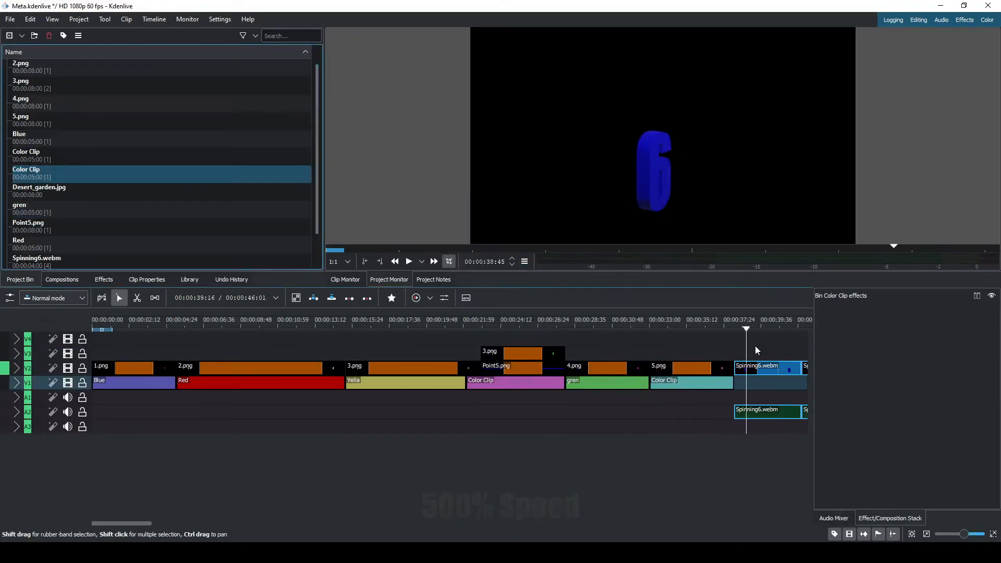
Place Desert_garden.jpg on V1 directly after the cyan clip, beneath the two Spinning6.webm clips.
{"action": "scroll", "coordinate": [395, 470], "scroll_direction": "down", "scroll_amount": 3}
{"action": "left_click_drag", "start_coordinate": [61, 189], "coordinate": [537, 392]}
{"action": "left_click", "coordinate": [537, 392]}
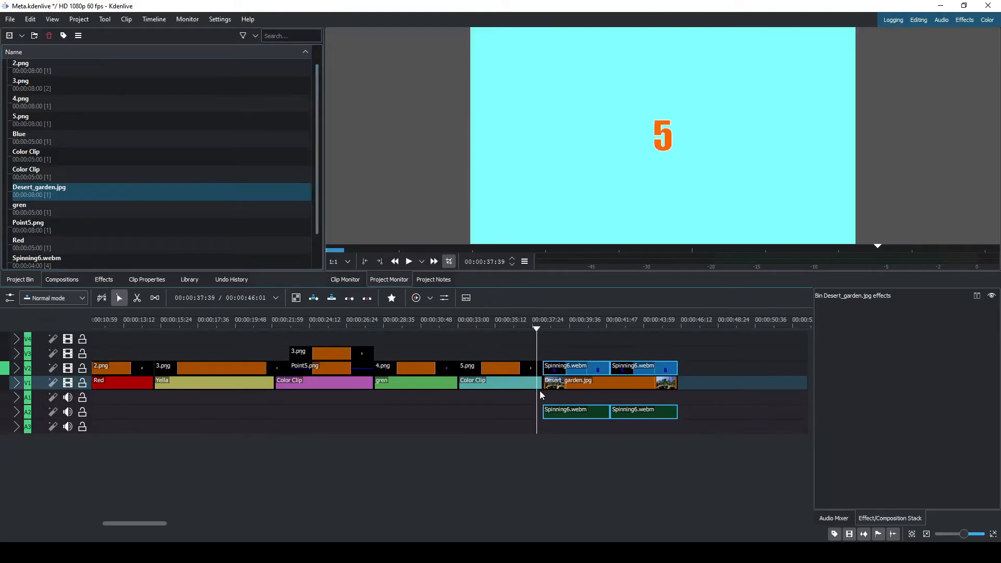
Check how the ends of Desert_garden.jpg and the last Spinning6.webm align, and scrub through the clips with their backdrops.
{"action": "scroll", "coordinate": [677, 376], "scroll_direction": "up", "scroll_amount": 1}
{"action": "scroll", "coordinate": [674, 384], "scroll_direction": "up", "scroll_amount": 5}
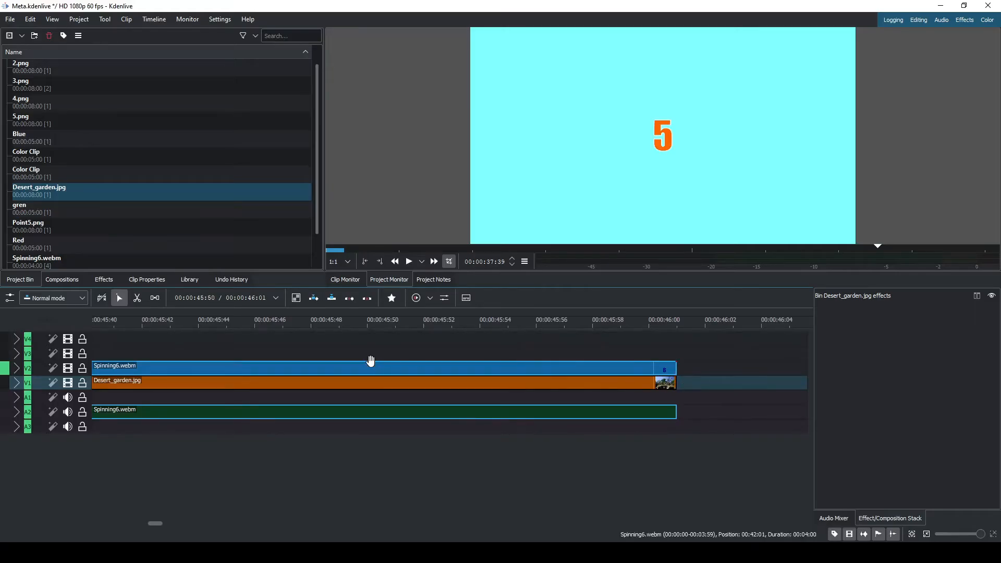
{"action": "scroll", "coordinate": [364, 358], "scroll_direction": "down", "scroll_amount": 4}
{"action": "scroll", "coordinate": [454, 363], "scroll_direction": "up", "scroll_amount": 1}
{"action": "scroll", "coordinate": [407, 359], "scroll_direction": "left", "scroll_amount": 2}
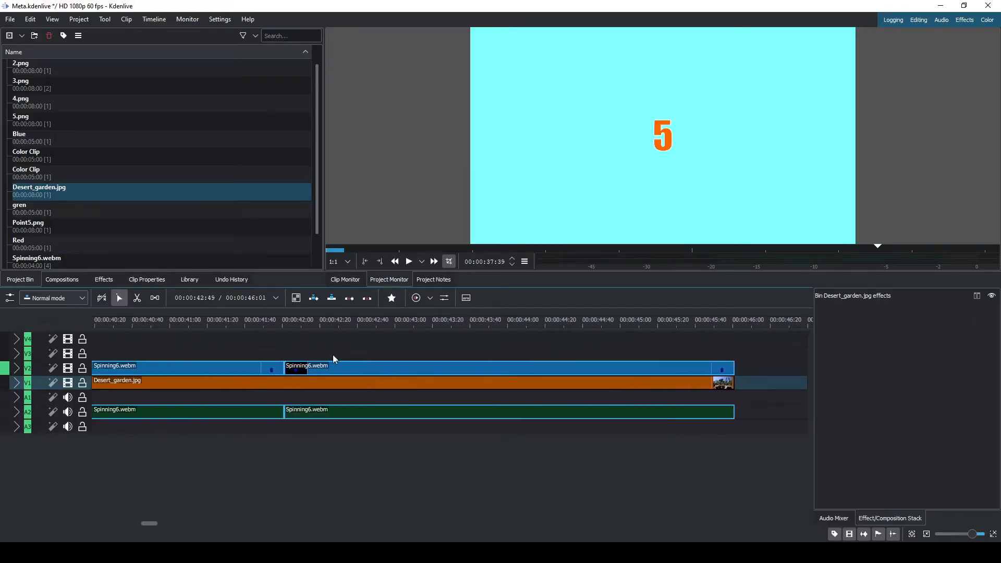
{"action": "scroll", "coordinate": [318, 348], "scroll_direction": "down", "scroll_amount": 4}
{"action": "left_click", "coordinate": [245, 348]}
{"action": "left_click_drag", "start_coordinate": [247, 348], "coordinate": [399, 352]}
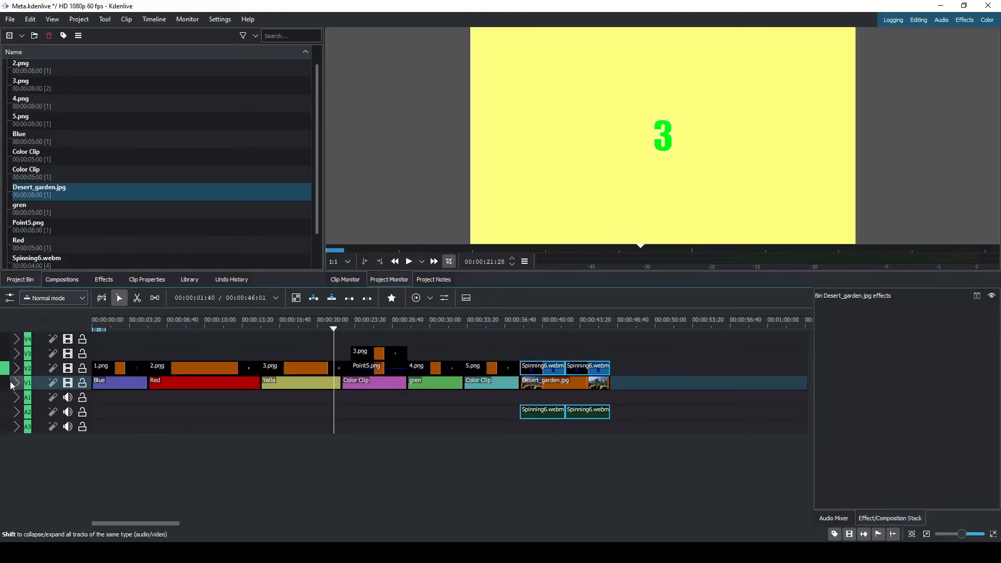
Insert one audio record track named VO under A3.
{"action": "right_click", "coordinate": [11, 386]}
{"action": "left_click", "coordinate": [11, 391]}
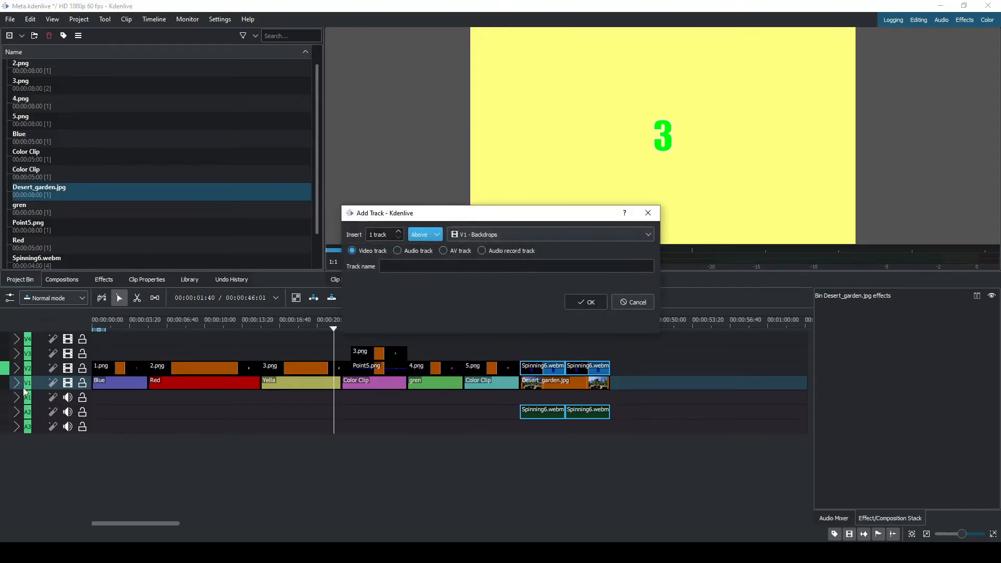
{"action": "left_click", "coordinate": [422, 236]}
{"action": "left_click", "coordinate": [426, 257]}
{"action": "left_click", "coordinate": [491, 251]}
{"action": "left_click", "coordinate": [526, 233]}
{"action": "left_click", "coordinate": [524, 267]}
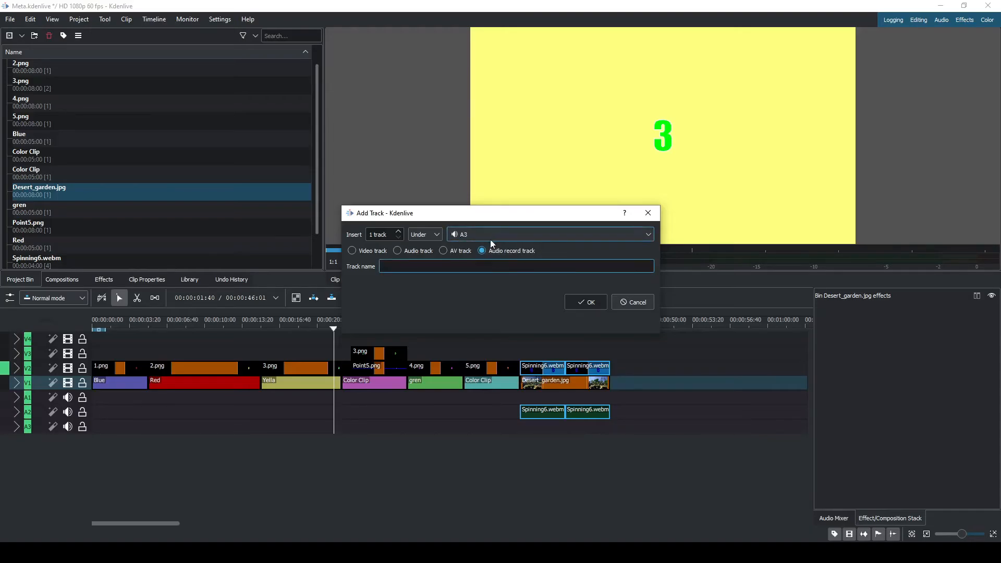
{"action": "left_click", "coordinate": [480, 270]}
{"action": "type", "text": "VO"}
{"action": "left_click", "coordinate": [588, 302]}
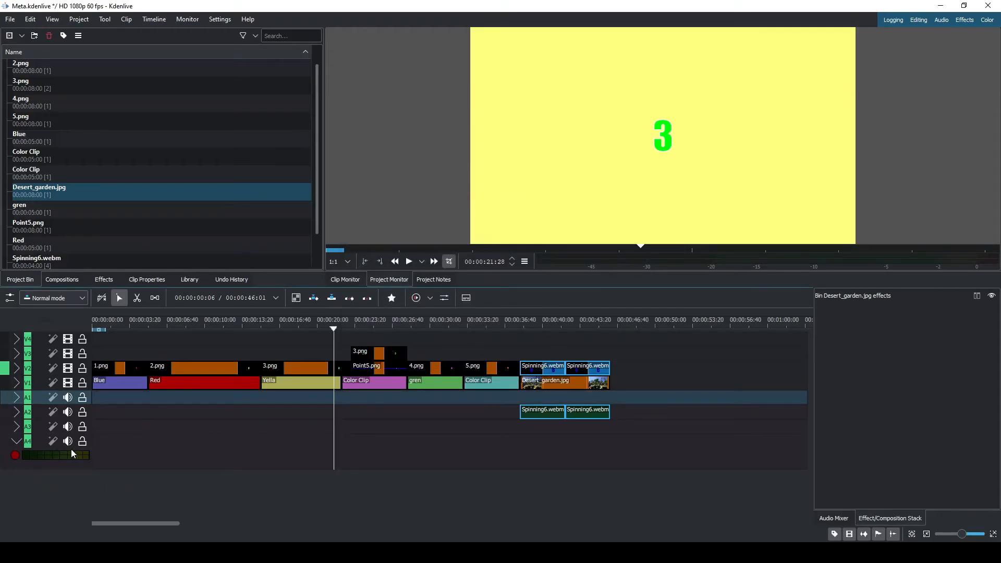
Move the playhead to 00:00:00:00 and start recording audio on the VO track.
{"action": "left_click", "coordinate": [17, 458]}
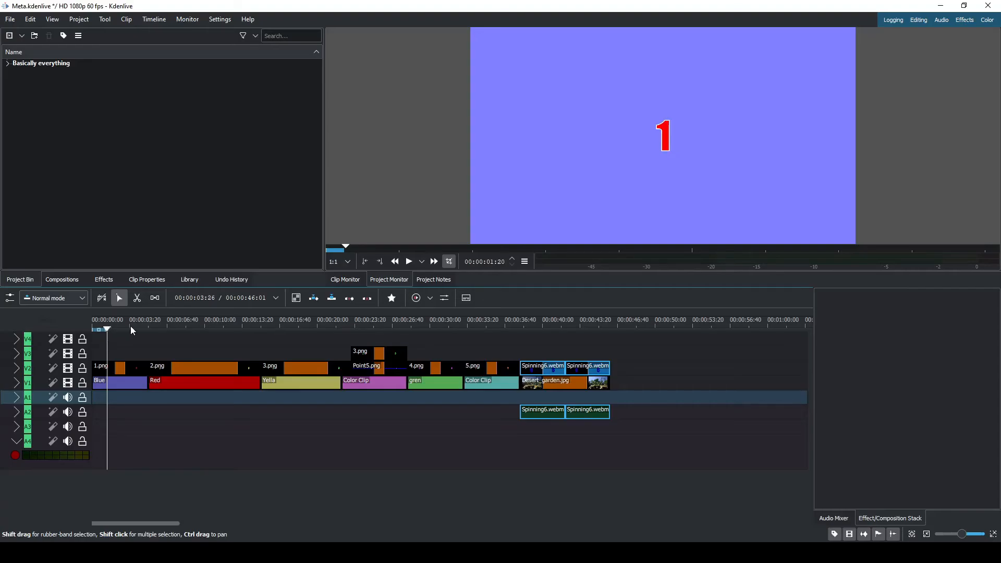
{"action": "left_click", "coordinate": [105, 353]}
{"action": "left_click_drag", "start_coordinate": [104, 352], "coordinate": [90, 353]}
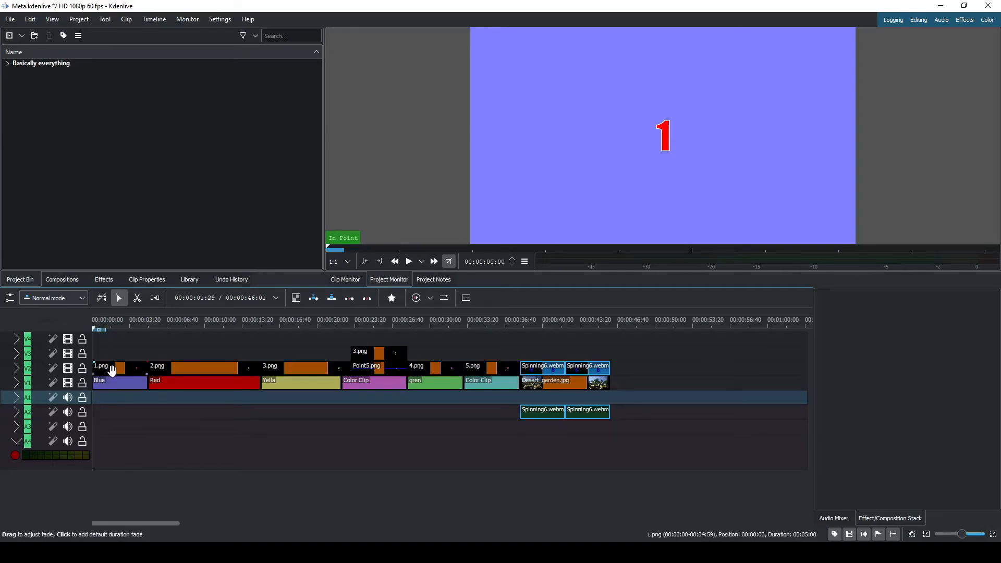
{"action": "left_click", "coordinate": [14, 460]}
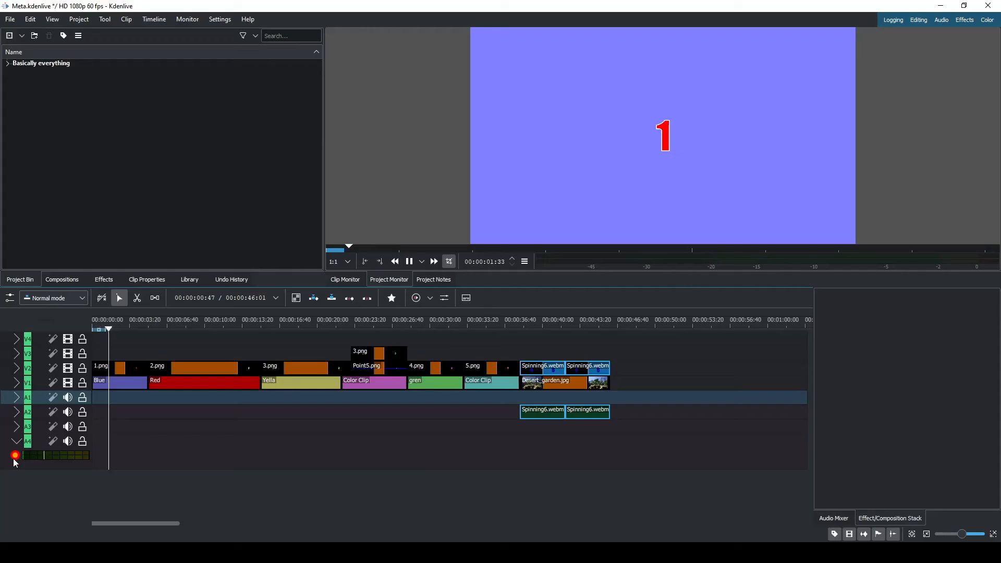
Stop the voiceover recording over 1.png and play the recorded clip back from near its start.
{"action": "left_click", "coordinate": [14, 457]}
{"action": "left_click", "coordinate": [103, 426]}
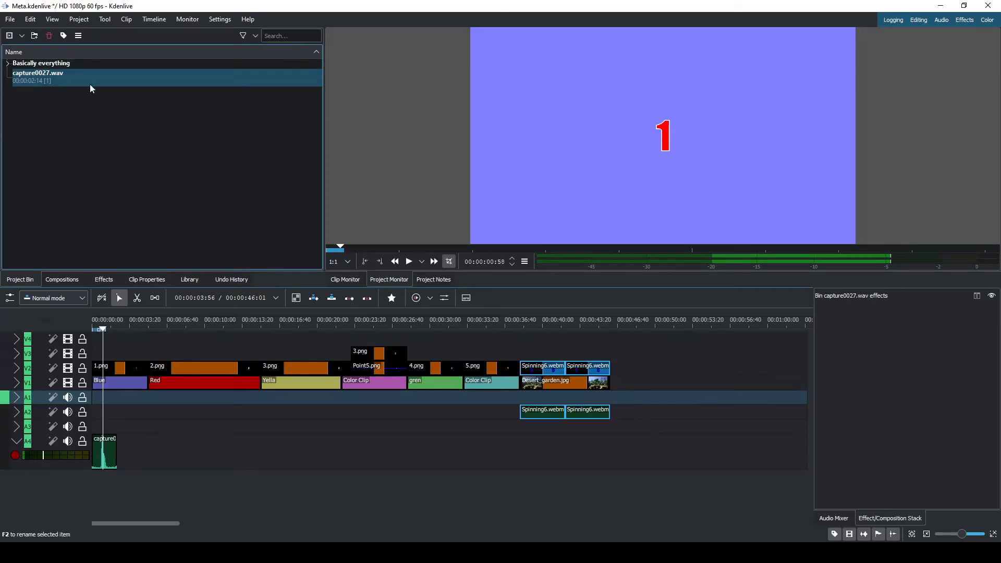
{"action": "left_click", "coordinate": [96, 430]}
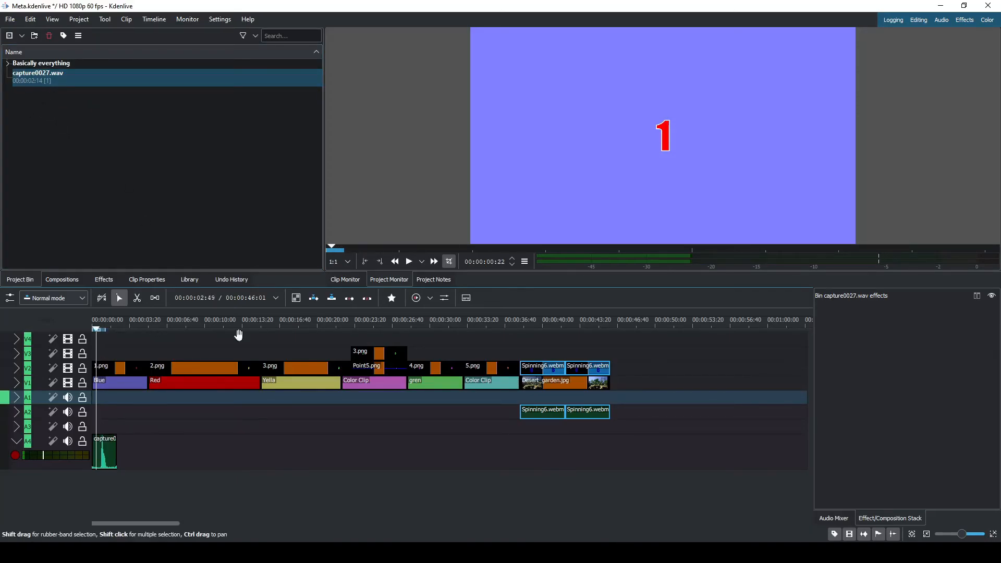
{"action": "left_click", "coordinate": [409, 261]}
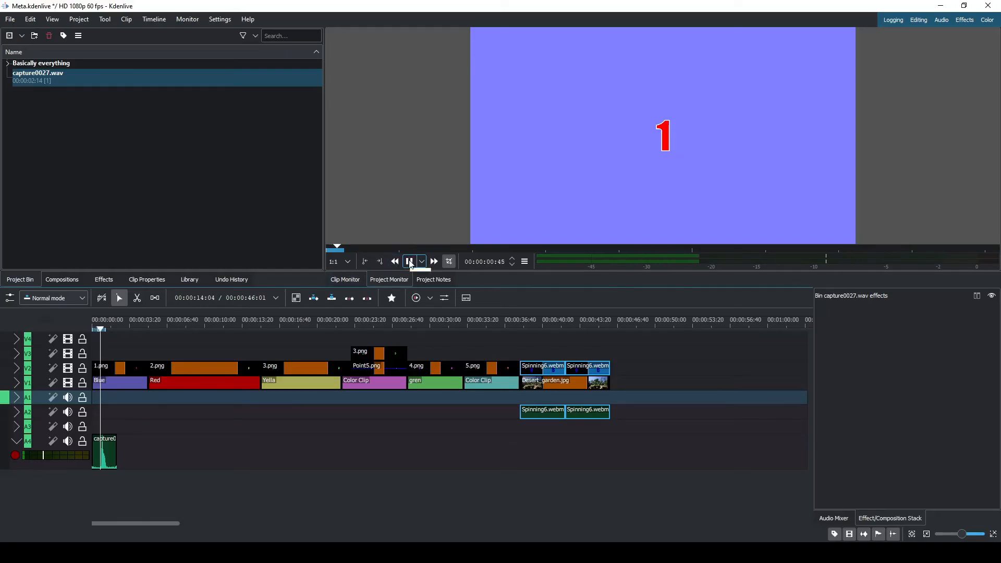
{"action": "left_click", "coordinate": [409, 262]}
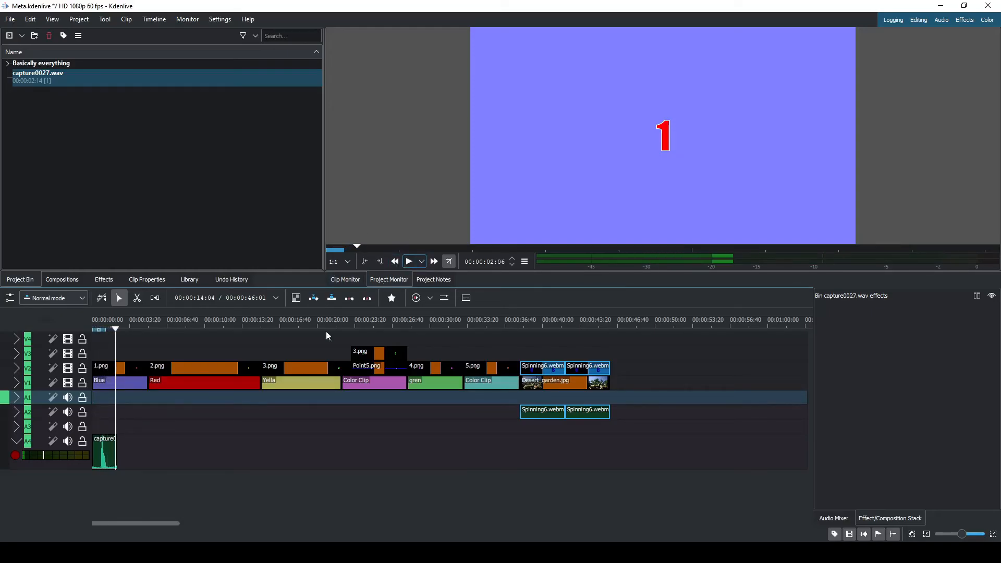
Record a second voiceover clip on the VO track from about 00:00:05:11 at the start of 2.png, and scrub from it through the 3.png clip.
{"action": "left_click_drag", "start_coordinate": [147, 421], "coordinate": [150, 424]}
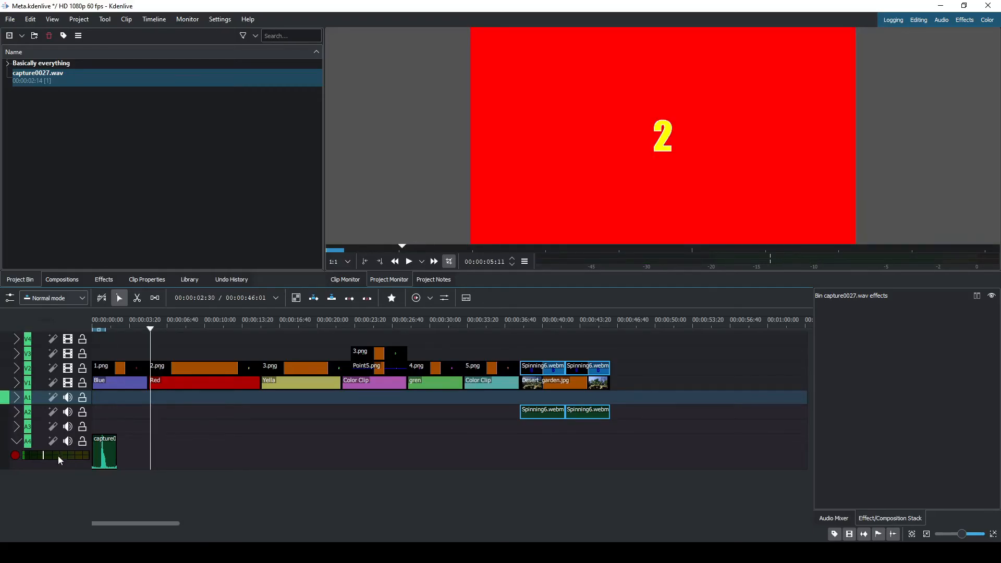
{"action": "left_click", "coordinate": [16, 457]}
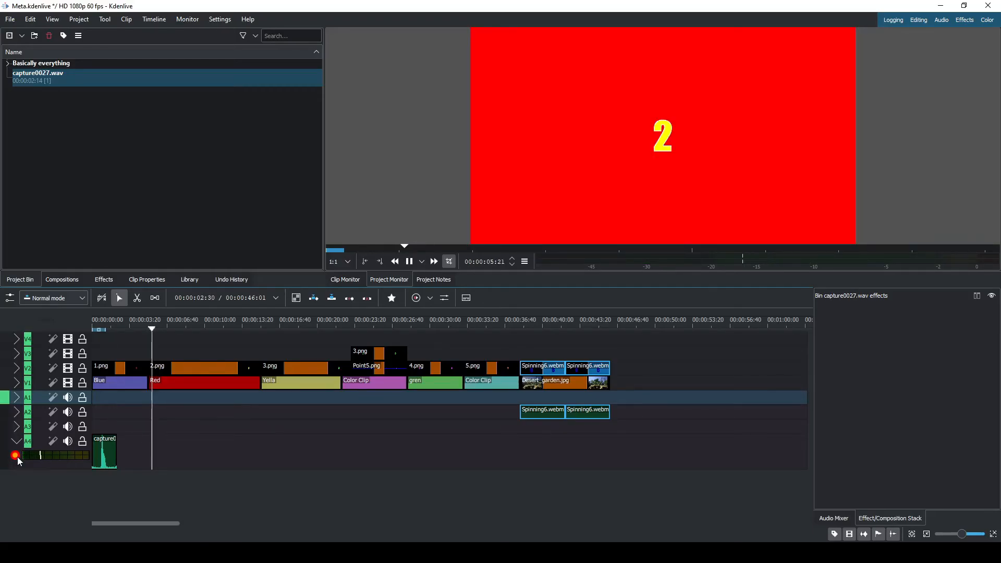
{"action": "left_click", "coordinate": [17, 457]}
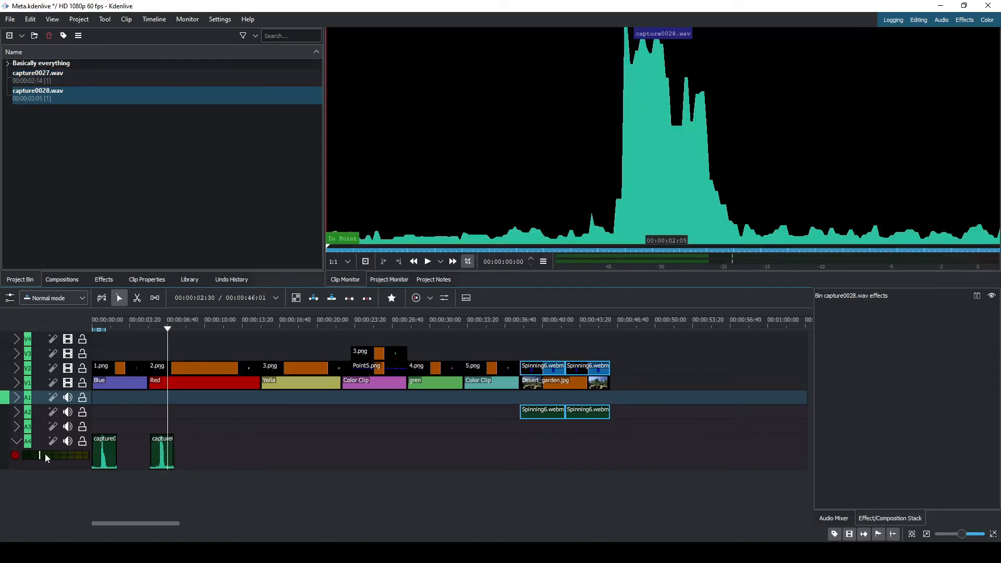
{"action": "left_click", "coordinate": [152, 428]}
{"action": "left_click_drag", "start_coordinate": [152, 428], "coordinate": [333, 433]}
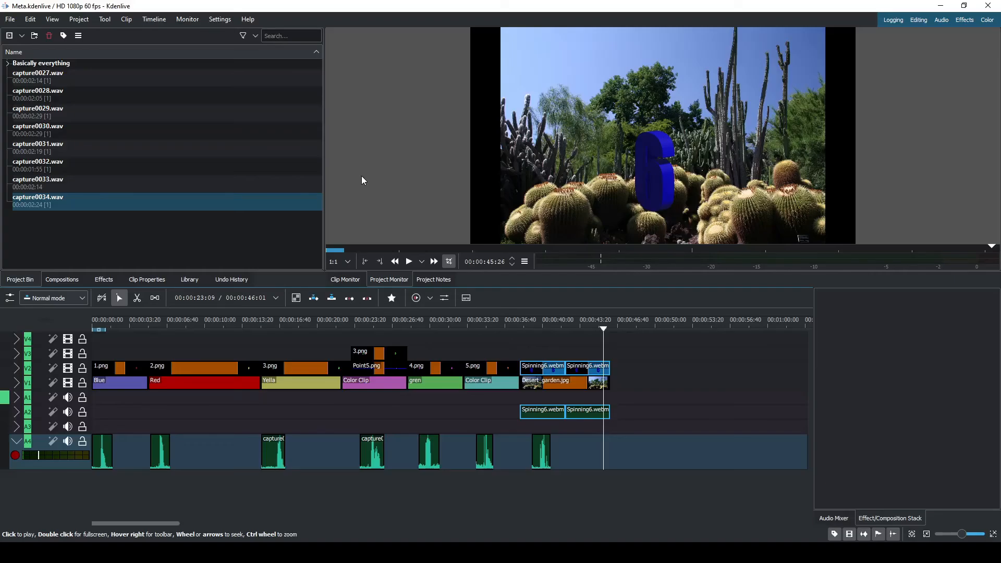
Render the full project to the Desktop under the file name Meta, using the MP4-H264/AAC format.
{"action": "left_click", "coordinate": [79, 19]}
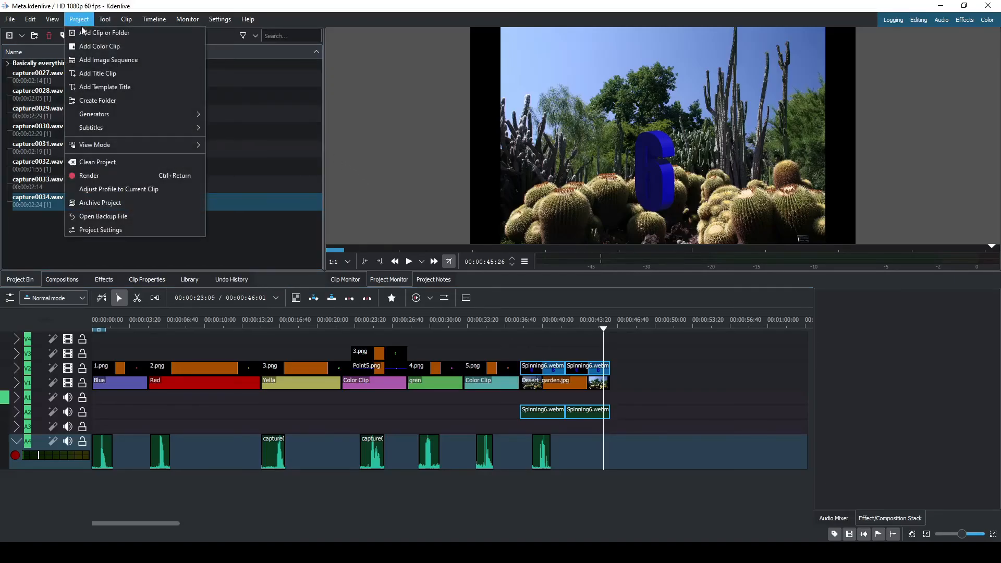
{"action": "left_click", "coordinate": [116, 178]}
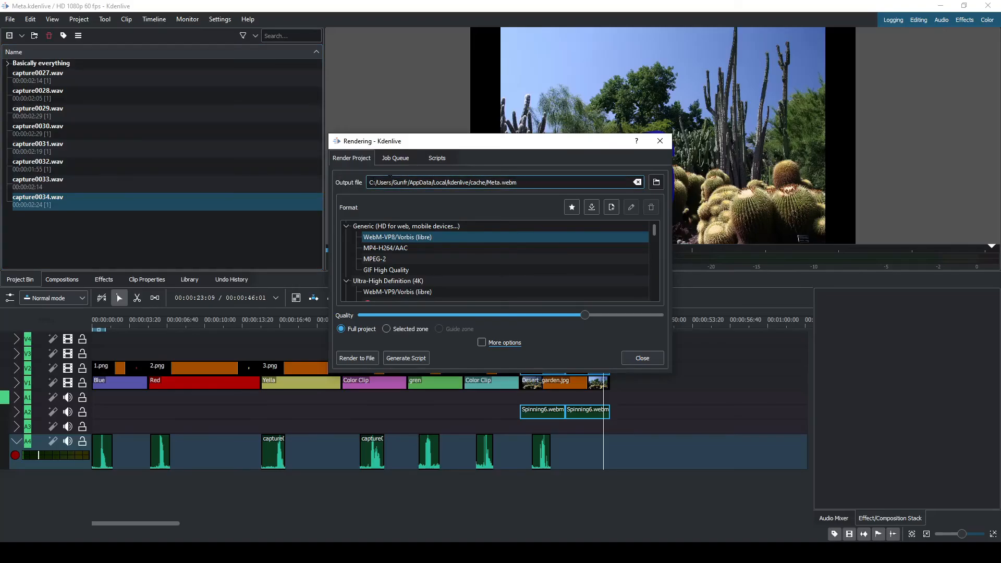
{"action": "left_click", "coordinate": [656, 181]}
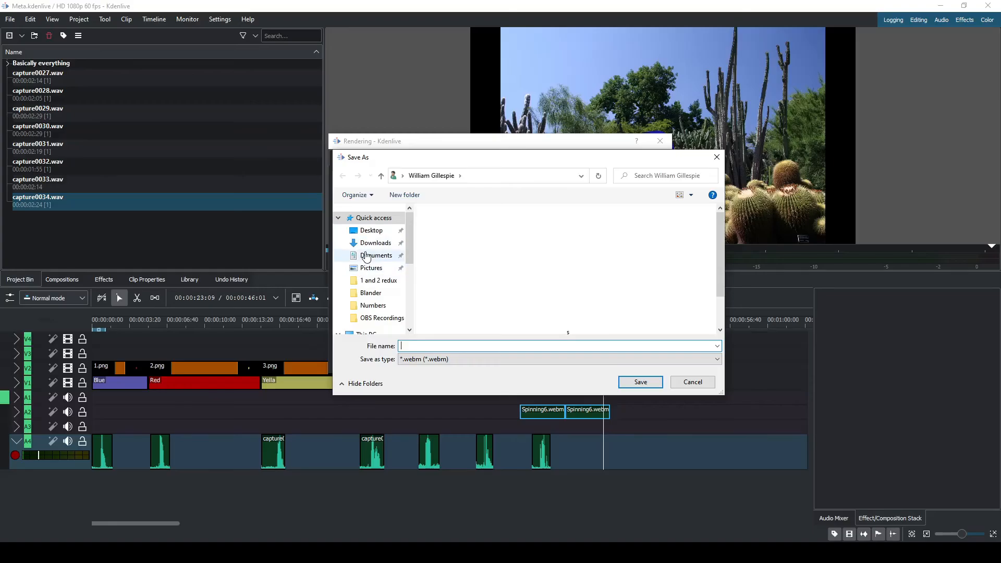
{"action": "left_click", "coordinate": [369, 233]}
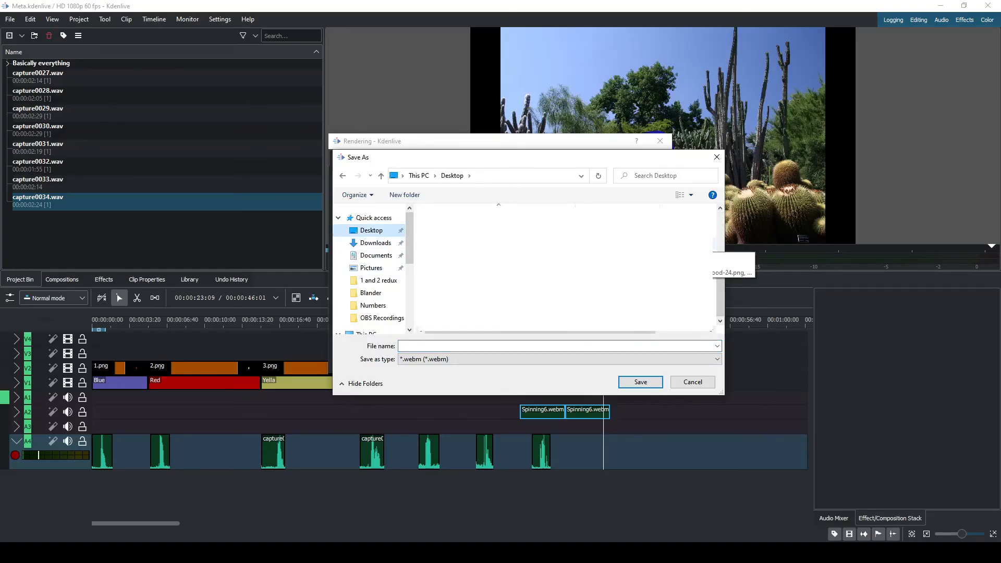
{"action": "left_click", "coordinate": [495, 346]}
{"action": "type", "text": "Meta"}
{"action": "key", "text": "Return"}
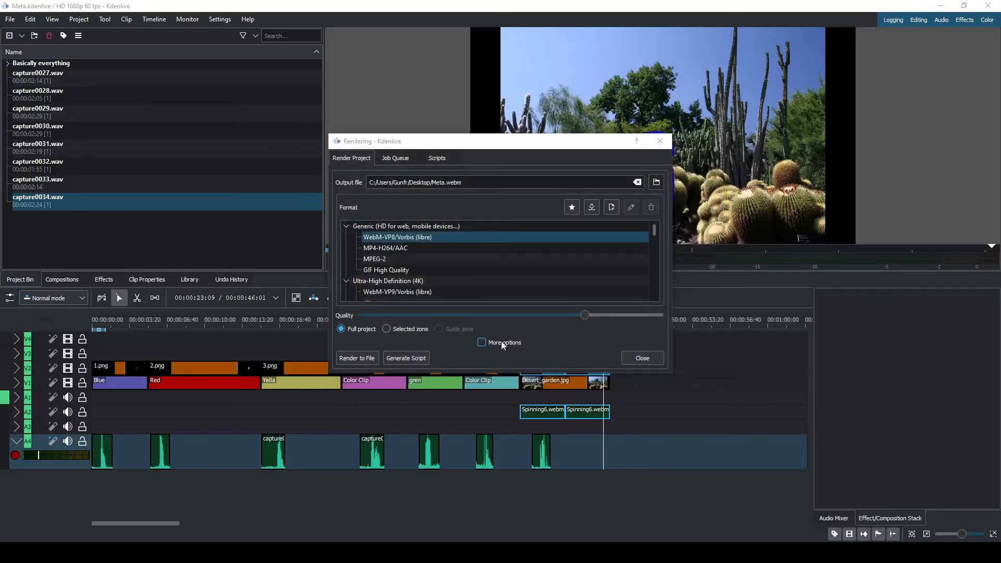
{"action": "left_click", "coordinate": [389, 248]}
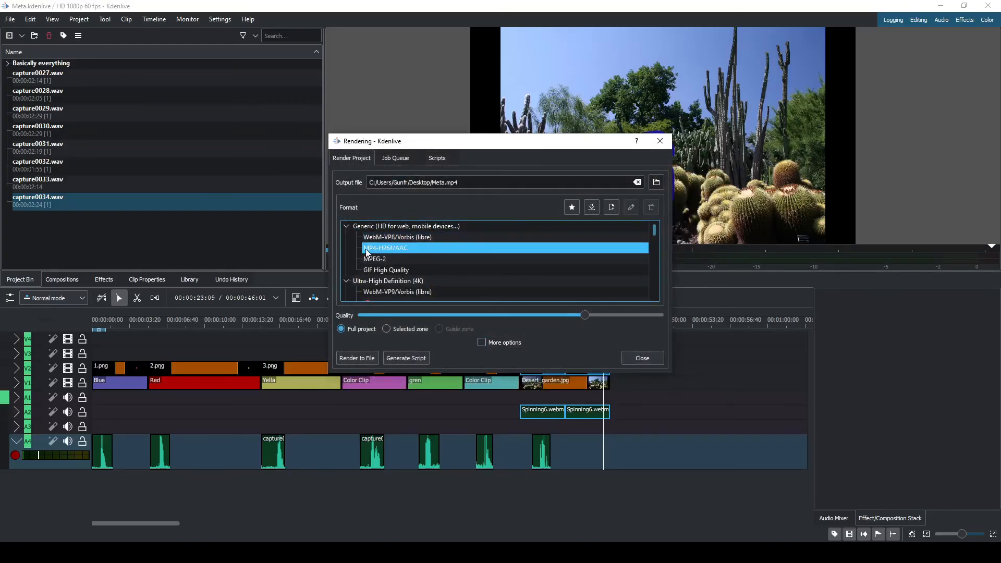
{"action": "left_click", "coordinate": [364, 358]}
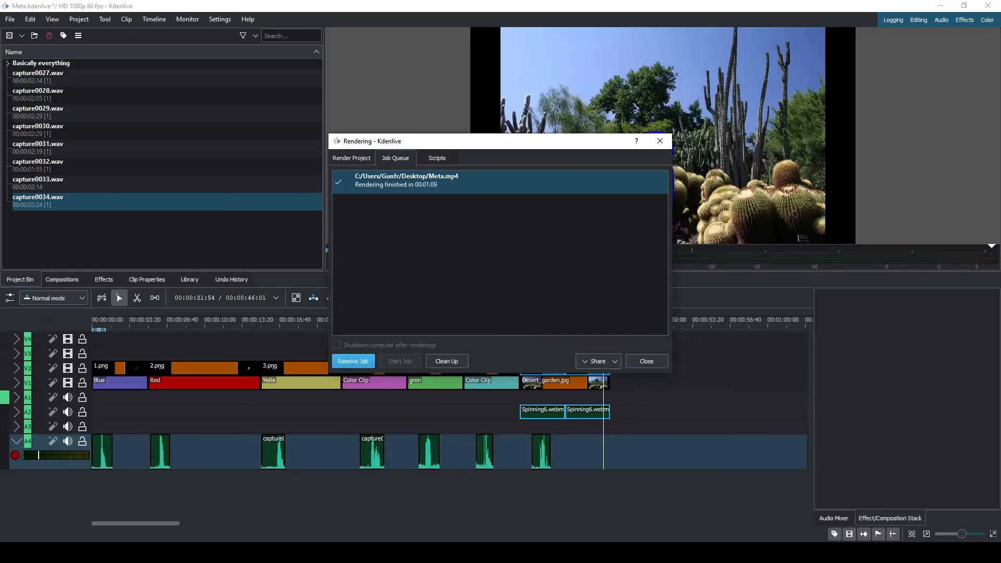
Switch to the Desktop folder in File Explorer and play the rendered Meta.mp4.
{"action": "mouse_move", "coordinate": [242, 552]}
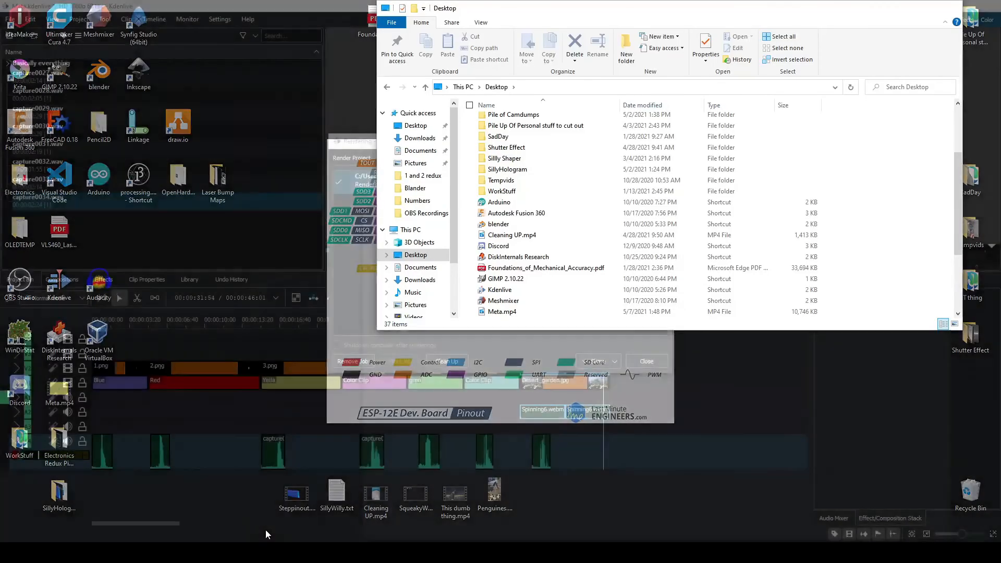
{"action": "left_click", "coordinate": [265, 529]}
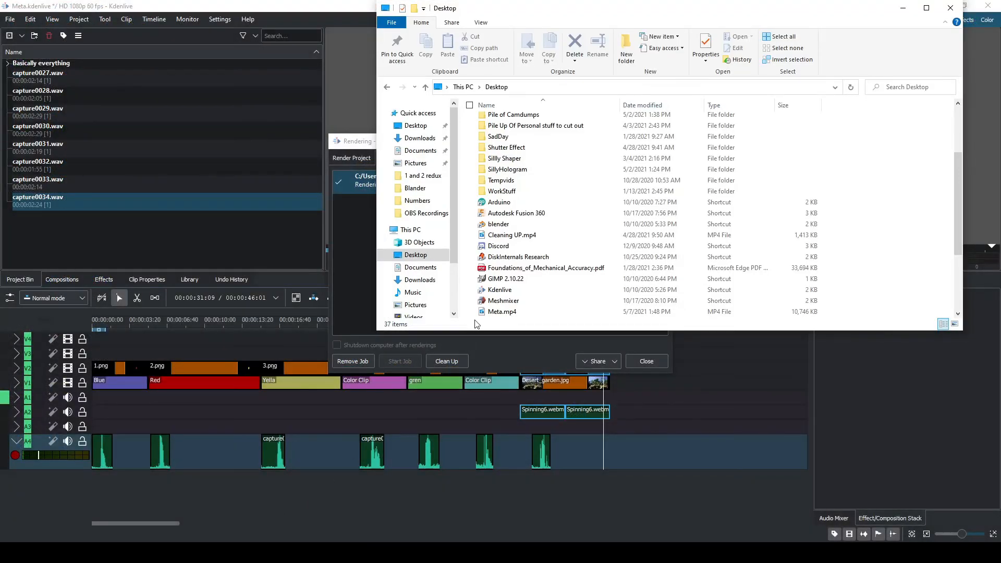
{"action": "double_click", "coordinate": [493, 311]}
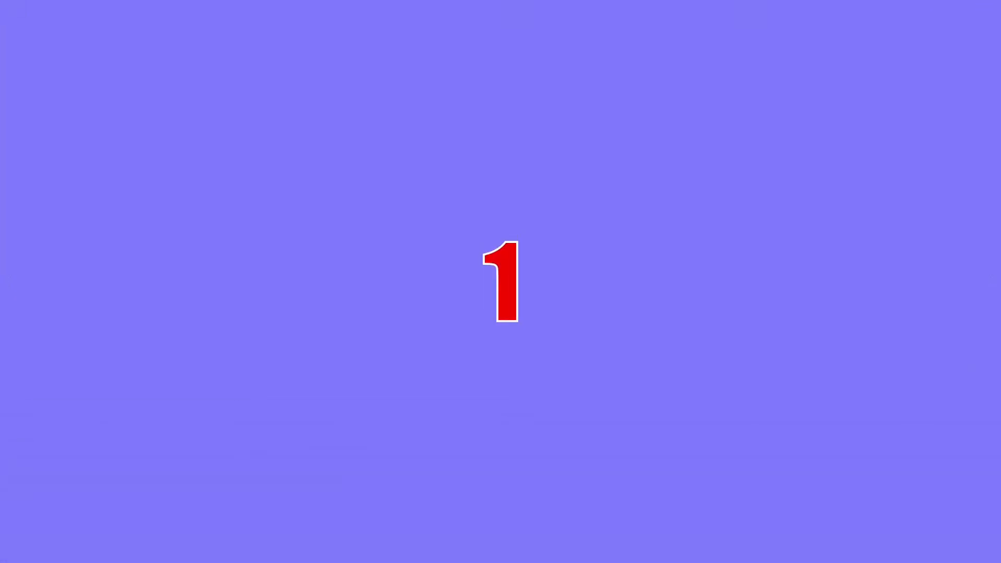
{"action": "mouse_move", "coordinate": [473, 420]}
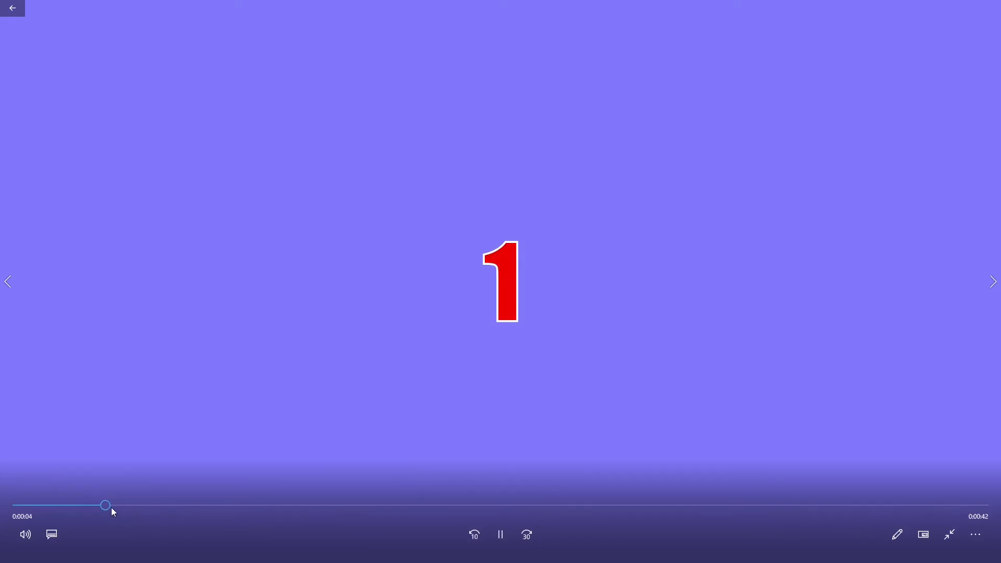